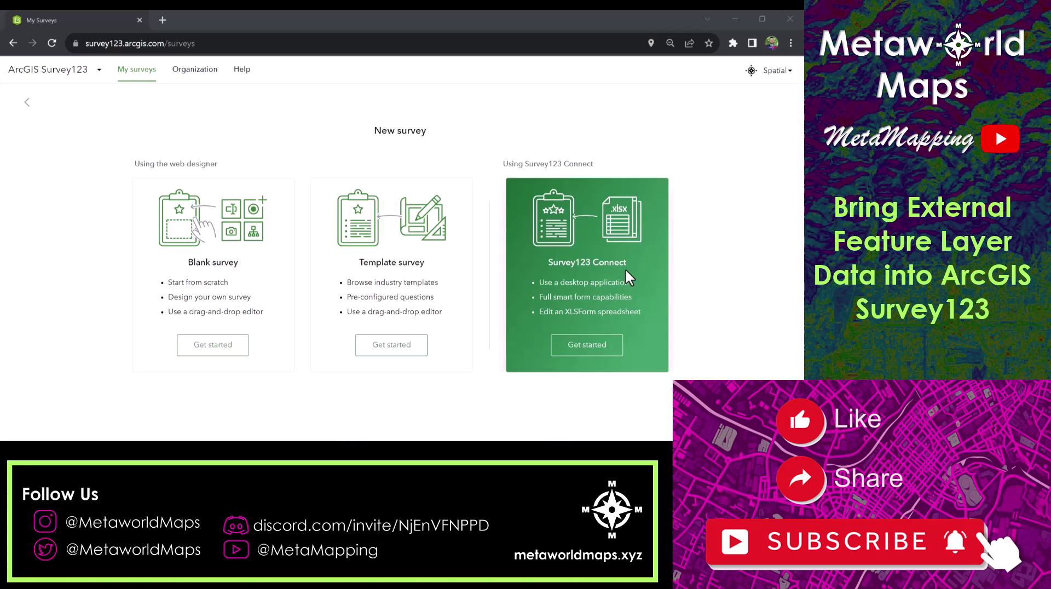
- Start a blank survey and read the docs on calculations that pull answers from a feature layer
{"action": "left_click", "coordinate": [211, 346]}
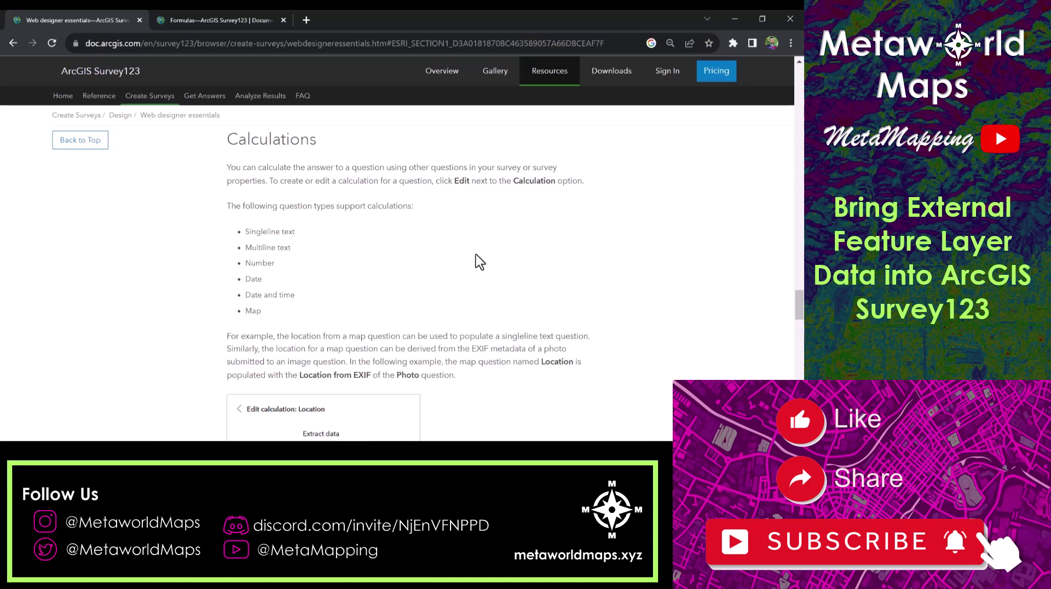
{"action": "scroll", "coordinate": [475, 254], "scroll_direction": "down", "scroll_amount": 3}
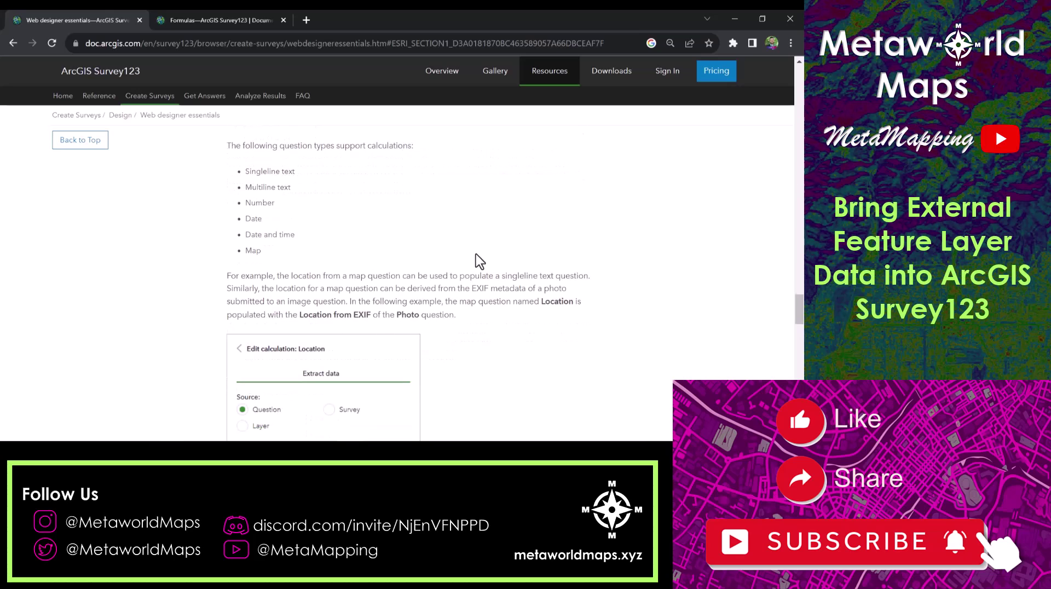
{"action": "scroll", "coordinate": [478, 254], "scroll_direction": "down", "scroll_amount": 3}
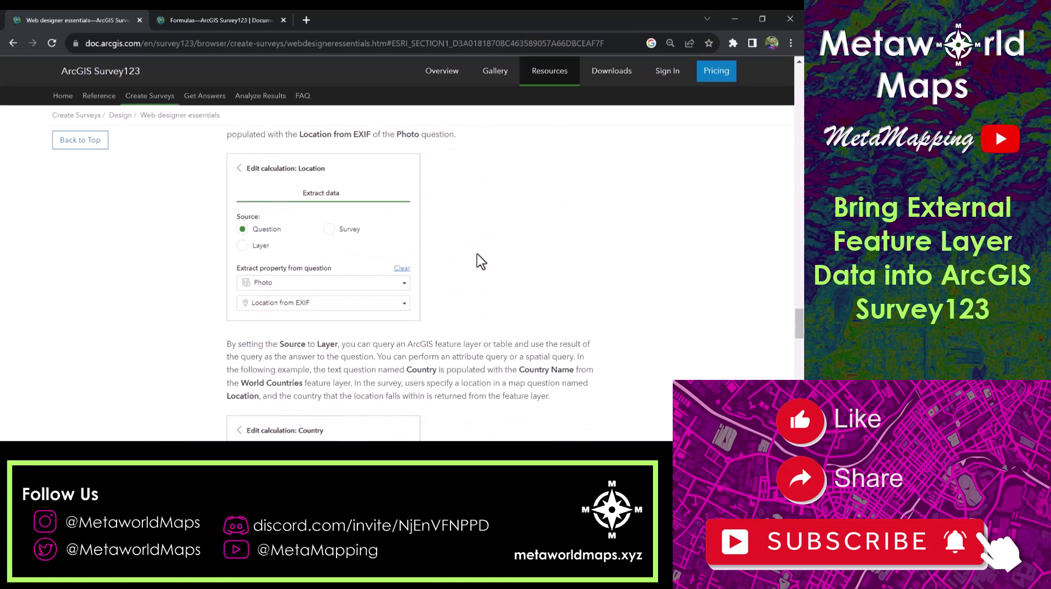
{"action": "scroll", "coordinate": [477, 254], "scroll_direction": "down", "scroll_amount": 3}
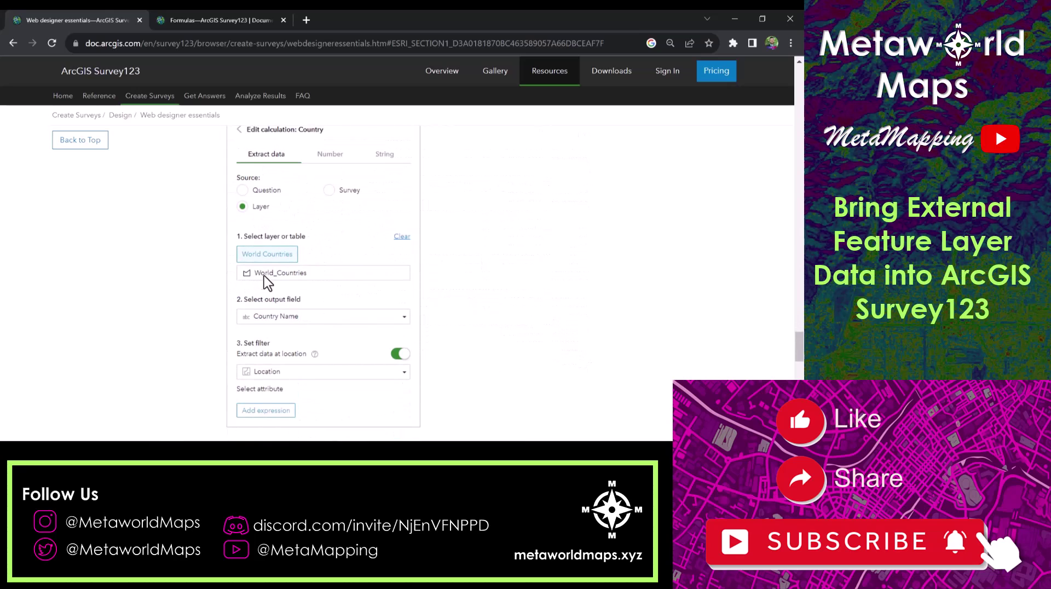
{"action": "scroll", "coordinate": [427, 374], "scroll_direction": "down", "scroll_amount": 1}
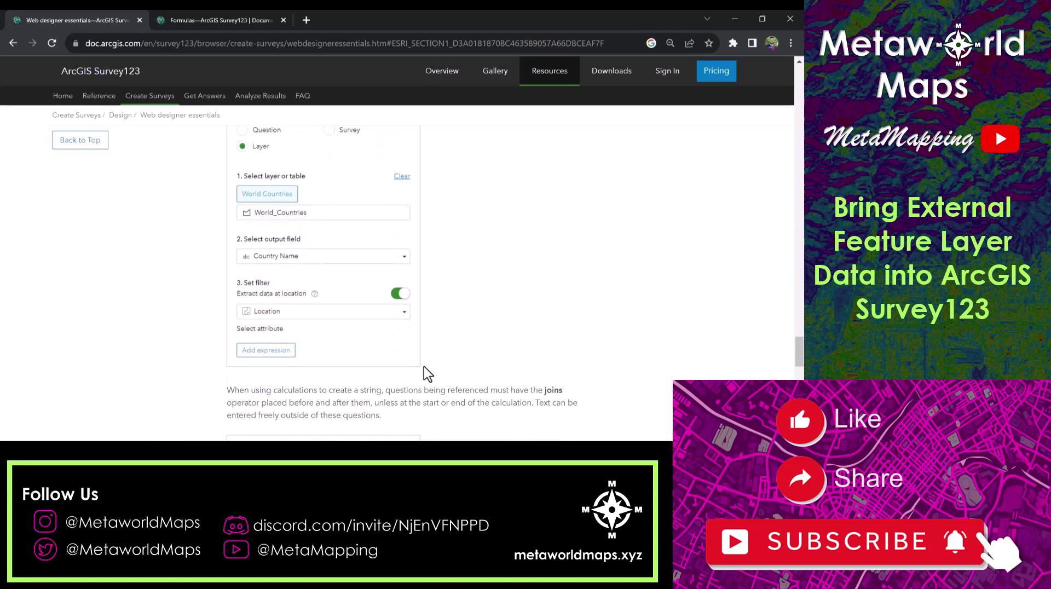
{"action": "key", "text": "alt+Tab"}
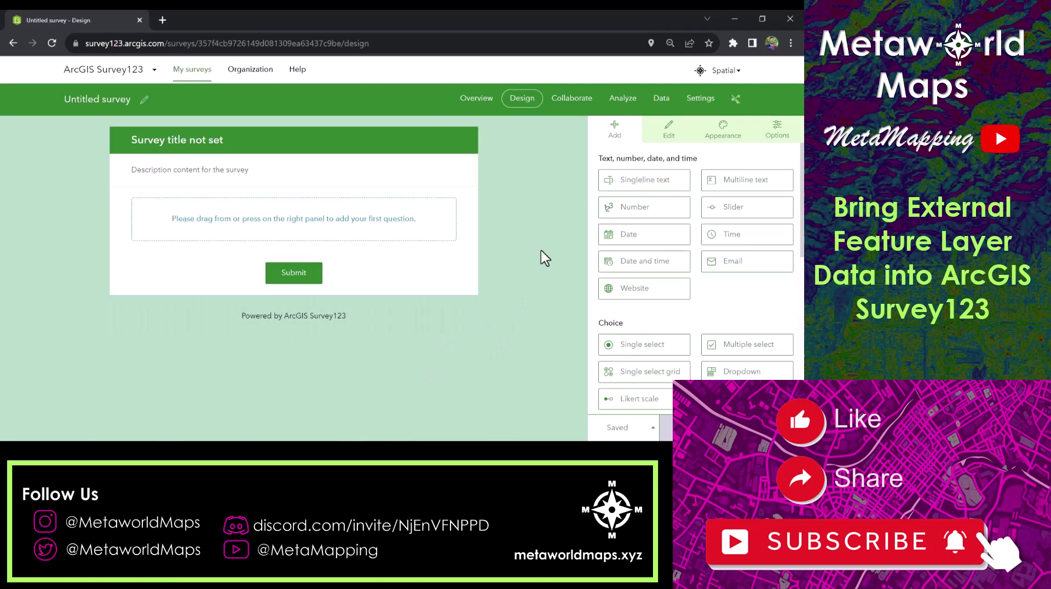
- Drag a Singleline text question into the form and label it 'Serviceable Locations'
{"action": "left_click_drag", "start_coordinate": [640, 183], "coordinate": [338, 236]}
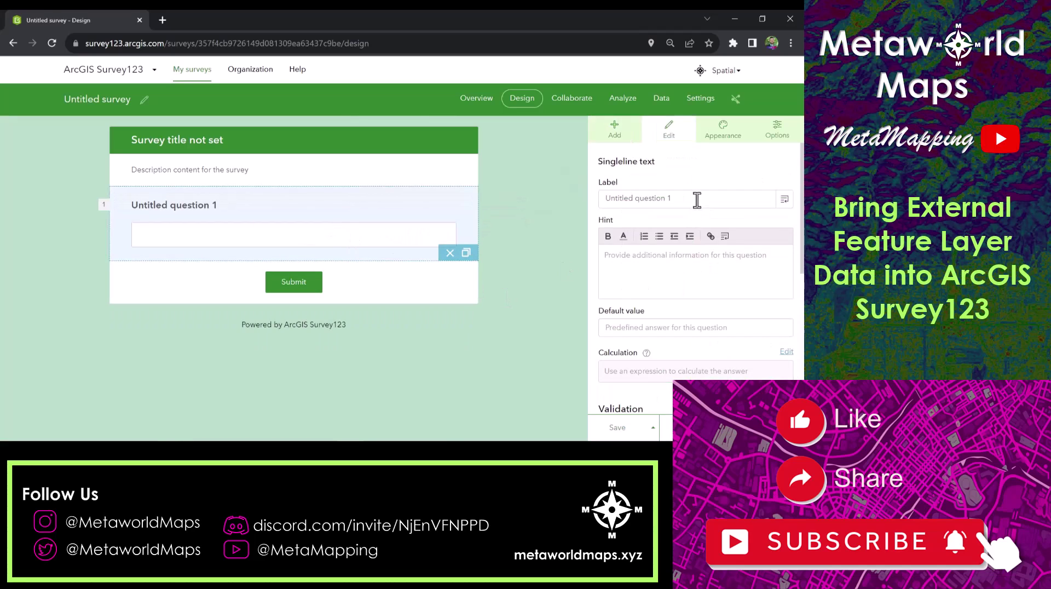
{"action": "left_click_drag", "start_coordinate": [696, 200], "coordinate": [569, 199]}
{"action": "type", "text": "Serviceable"}
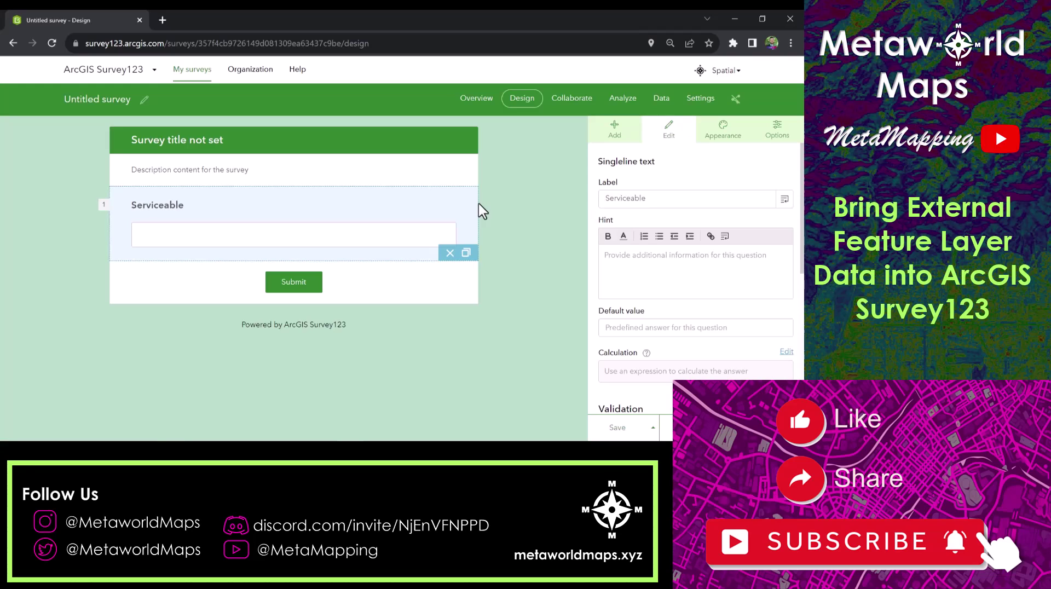
{"action": "type", "text": " Locations"}
{"action": "scroll", "coordinate": [662, 356], "scroll_direction": "down", "scroll_amount": 2}
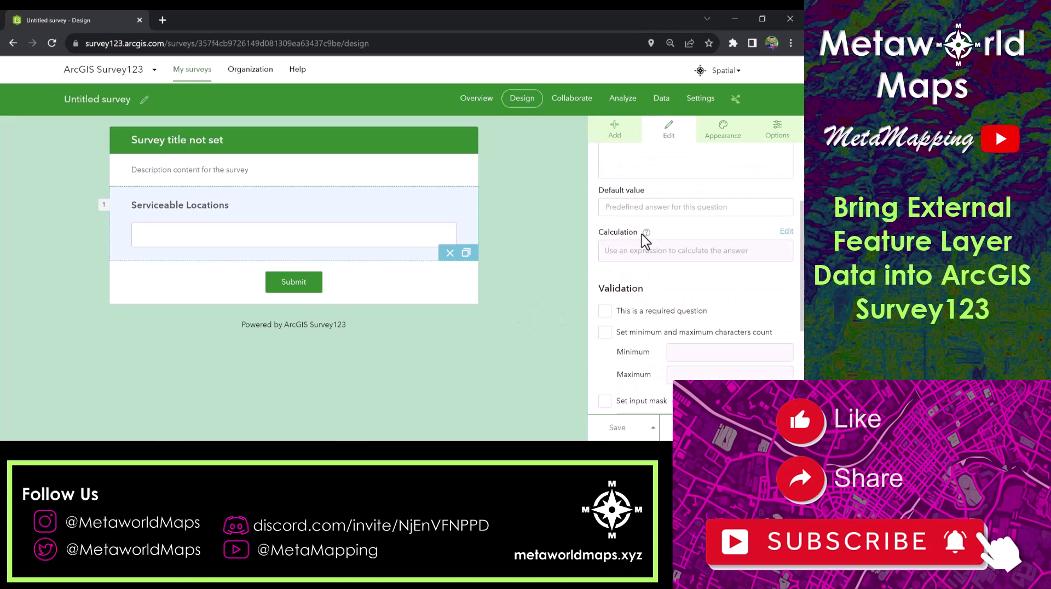
- Set the Serviceable Locations calculation source to Layer and search Living Atlas for 'BDC'
{"action": "left_click", "coordinate": [787, 231]}
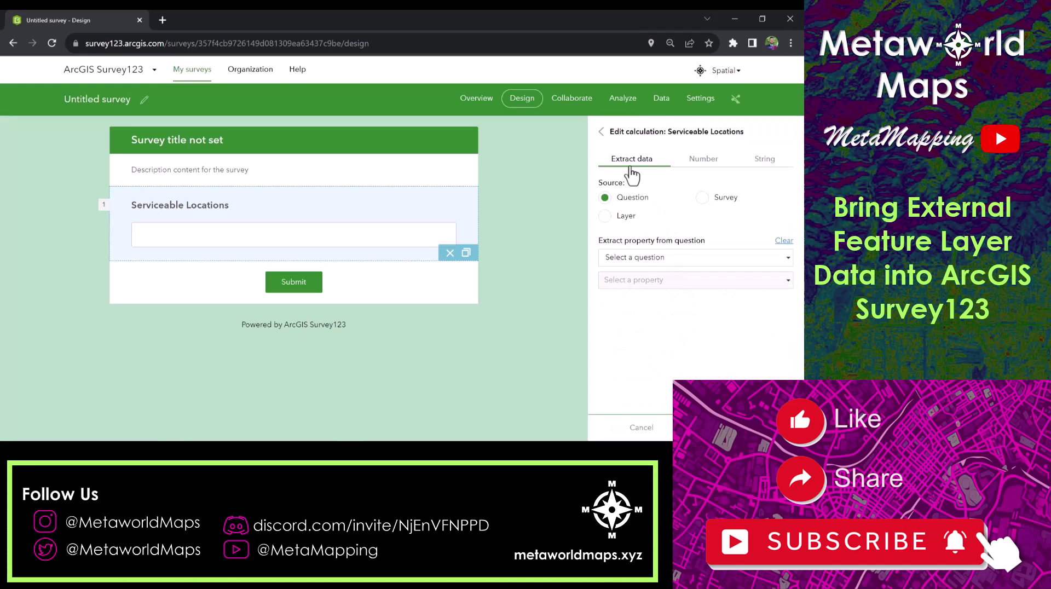
{"action": "left_click", "coordinate": [604, 219]}
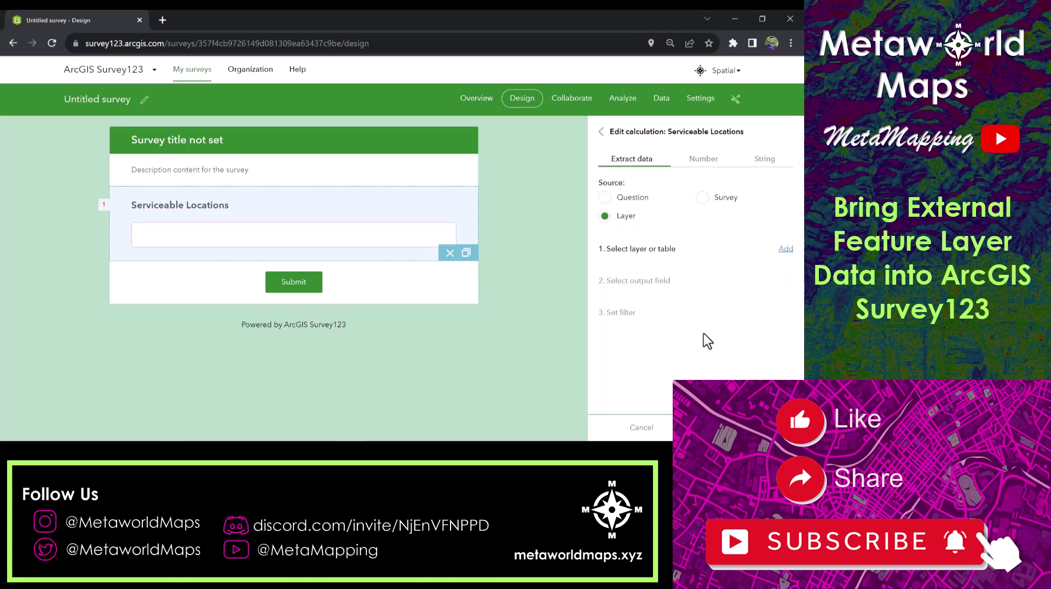
{"action": "left_click", "coordinate": [789, 249]}
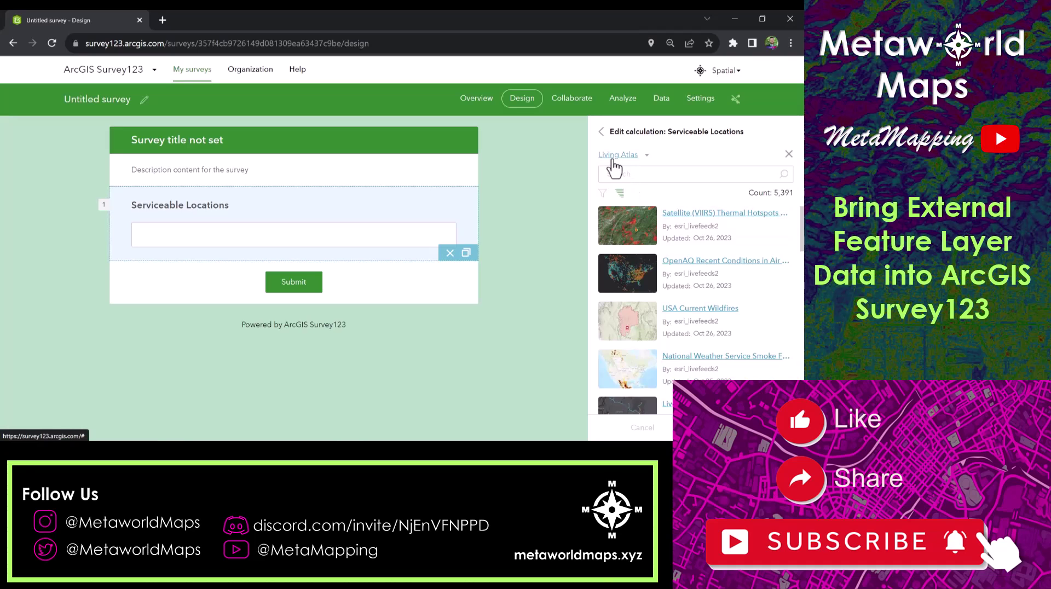
{"action": "left_click", "coordinate": [659, 176]}
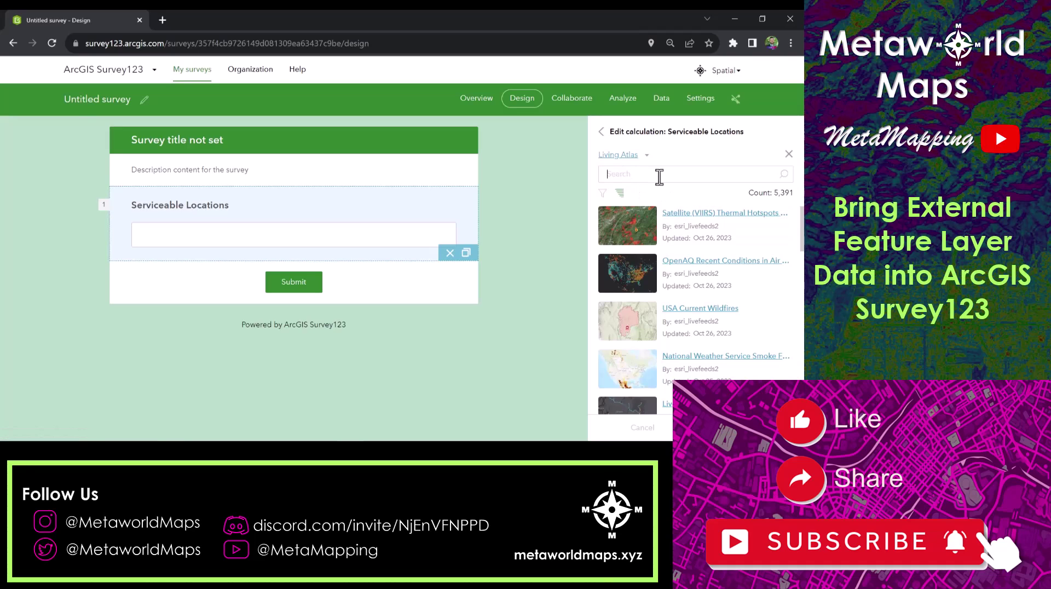
{"action": "type", "text": "BDC"}
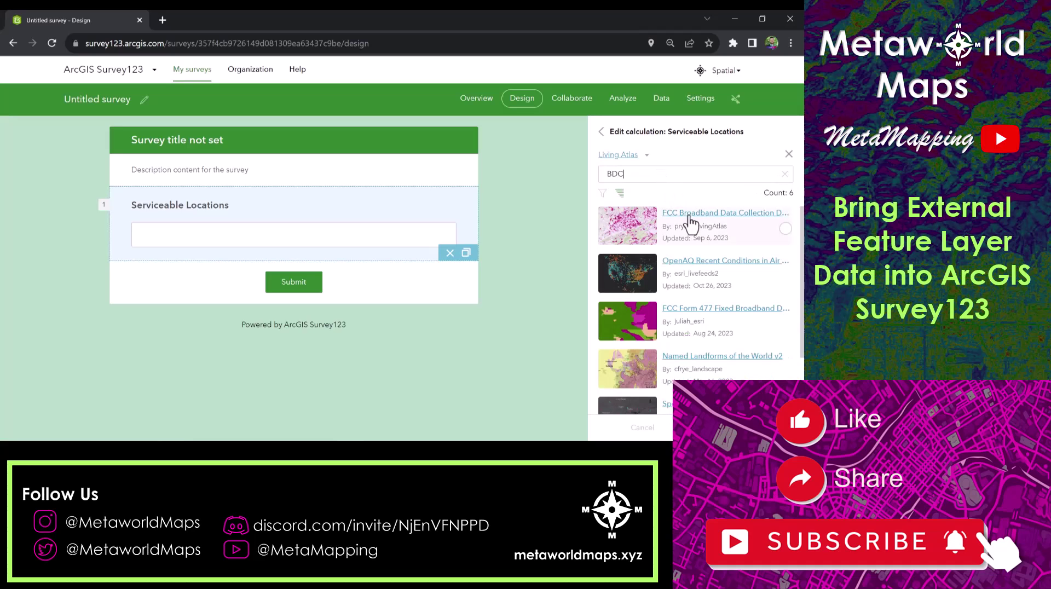
- Use the FCC Broadband Data Collection H3 Resolution 8 layer, outputting Total Broadband Serviceable Locations
{"action": "left_click", "coordinate": [786, 229]}
{"action": "left_click", "coordinate": [728, 427]}
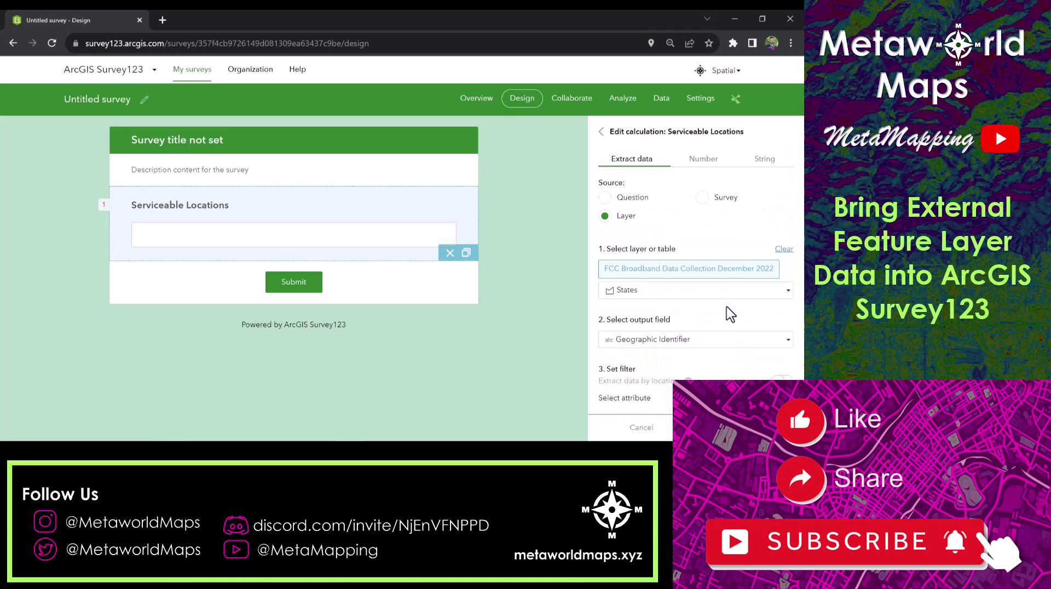
{"action": "left_click", "coordinate": [726, 290]}
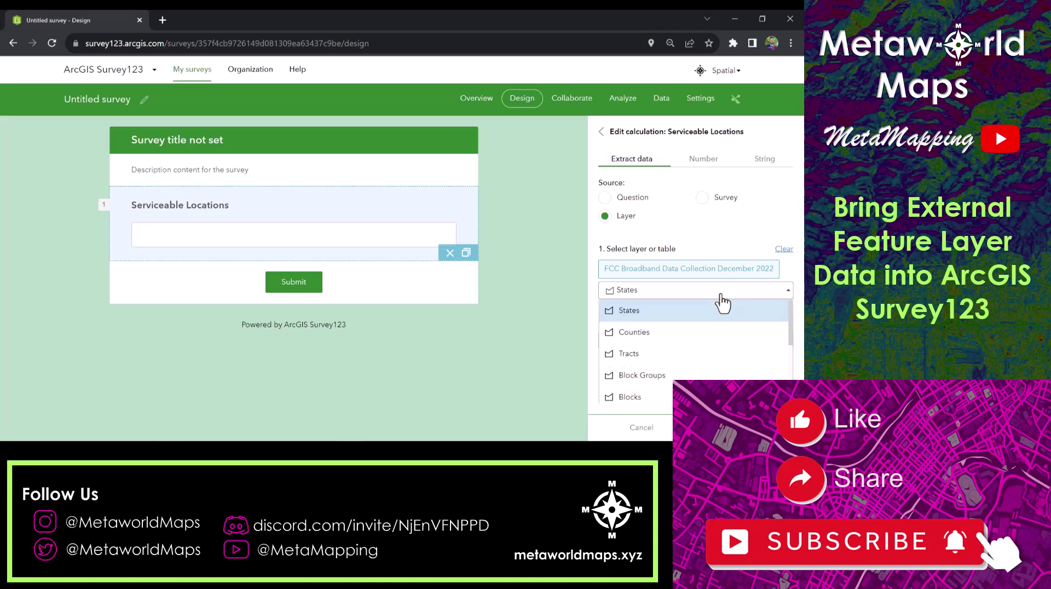
{"action": "scroll", "coordinate": [691, 355], "scroll_direction": "down", "scroll_amount": 1}
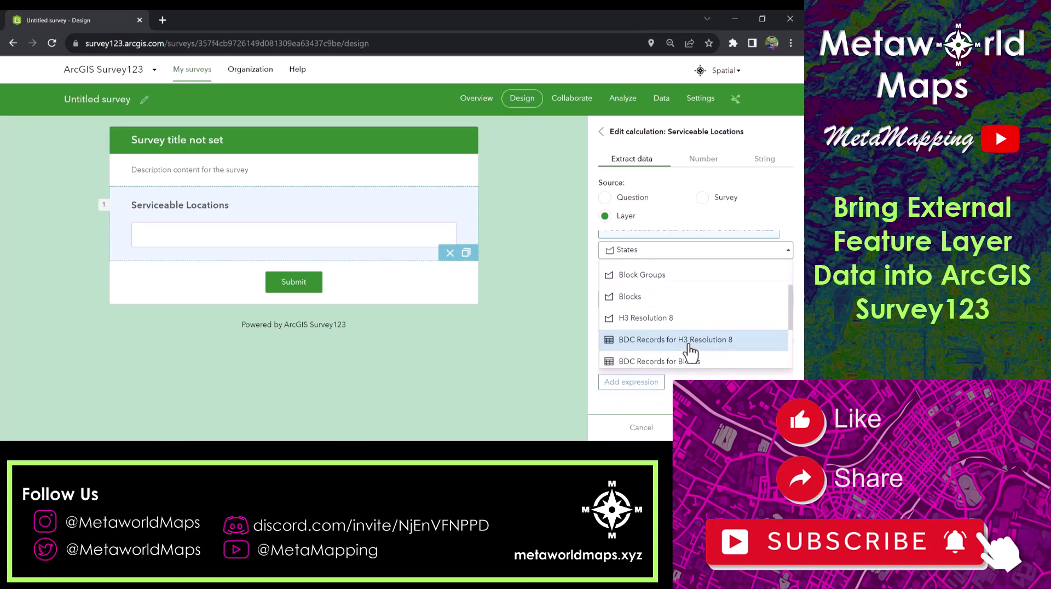
{"action": "left_click", "coordinate": [659, 323]}
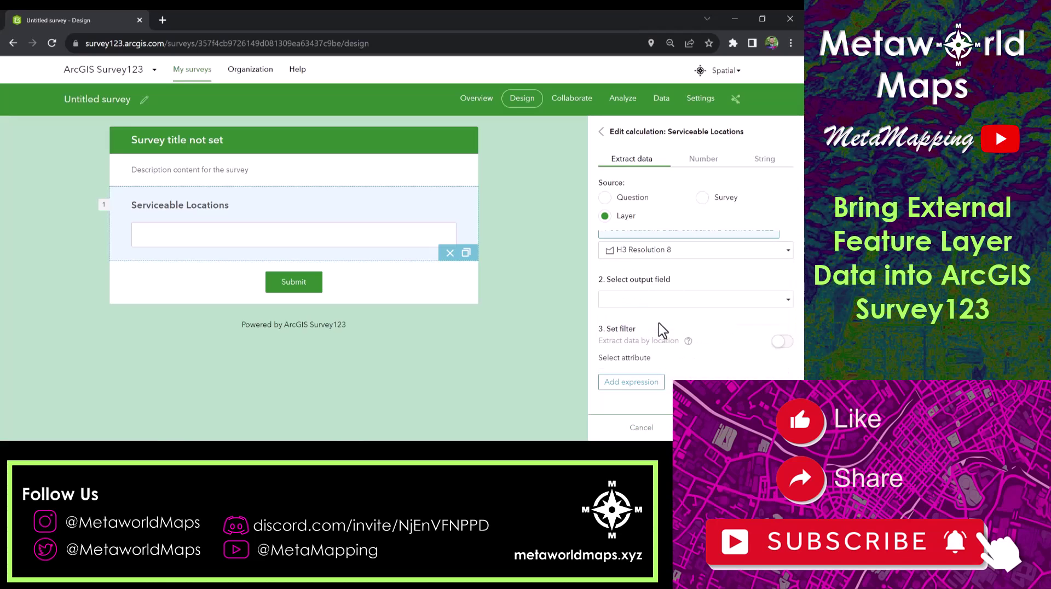
{"action": "left_click", "coordinate": [705, 301]}
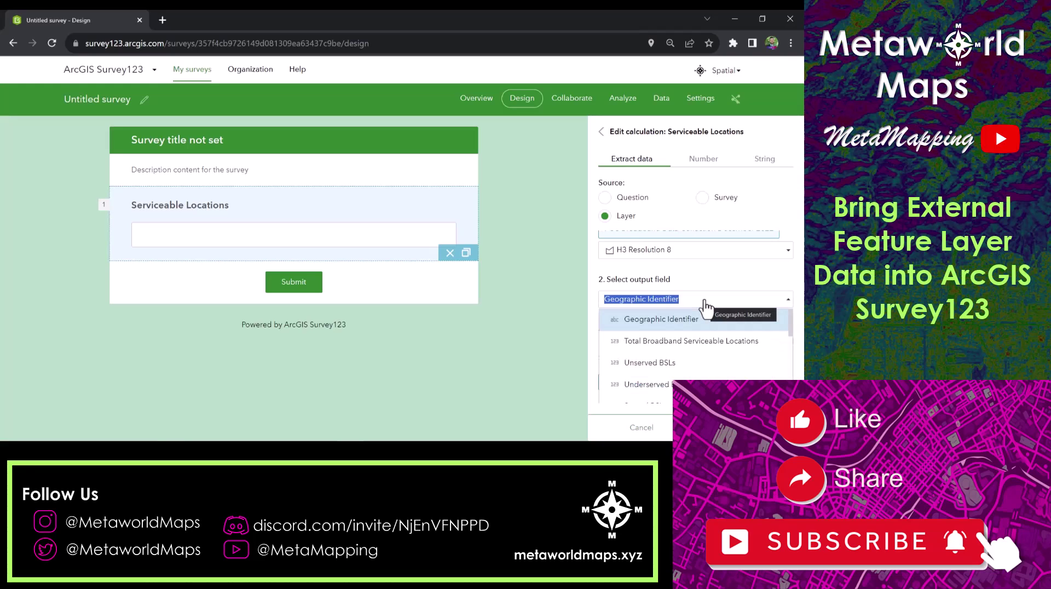
{"action": "left_click", "coordinate": [711, 344]}
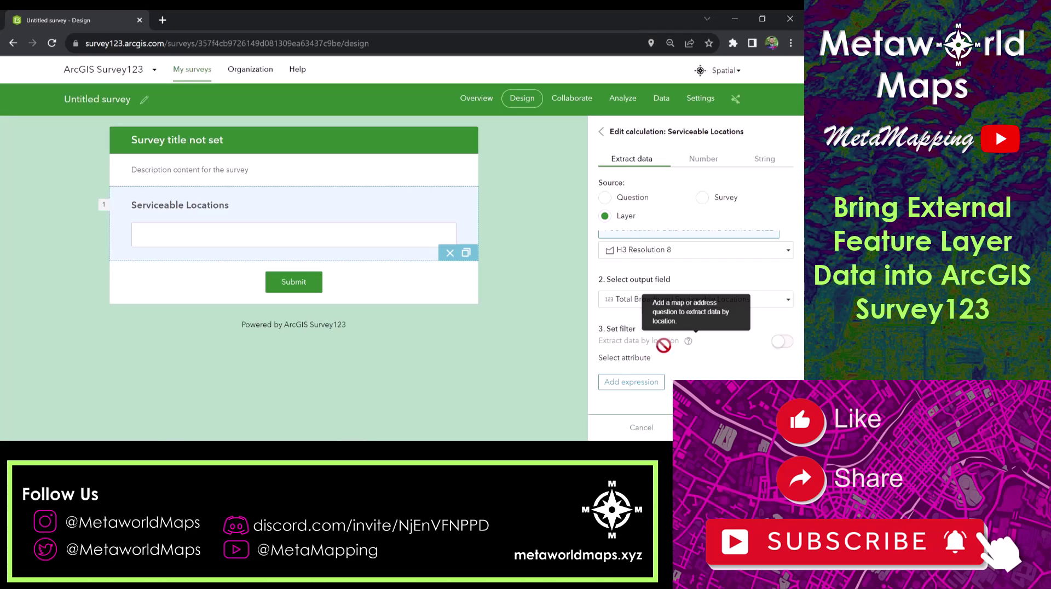
- Apply the finished layer calculation and return to the Add questions panel
{"action": "left_click", "coordinate": [750, 427]}
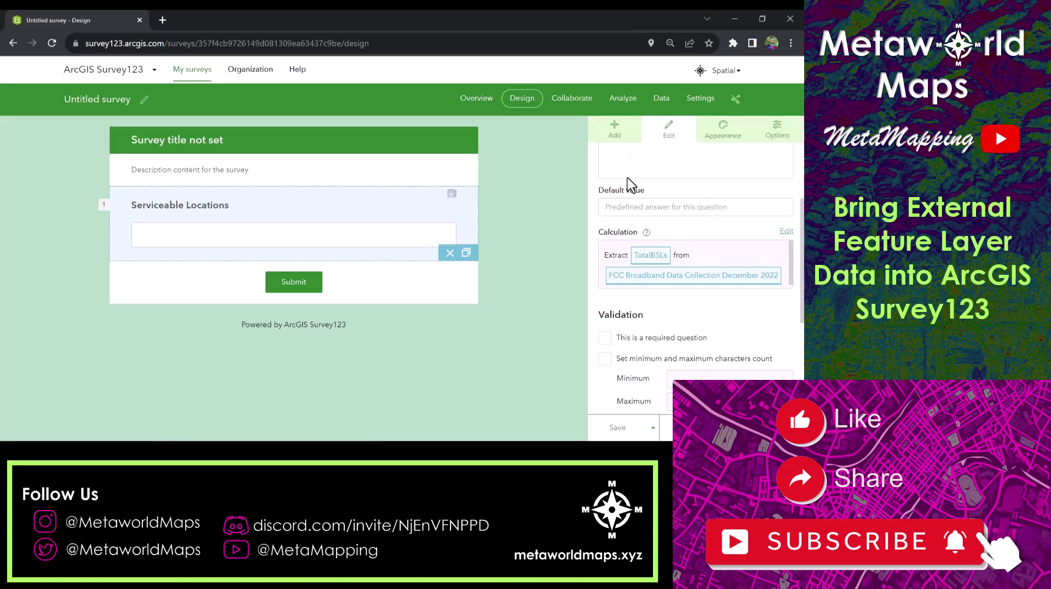
{"action": "left_click", "coordinate": [615, 137]}
{"action": "scroll", "coordinate": [698, 205], "scroll_direction": "up", "scroll_amount": 3}
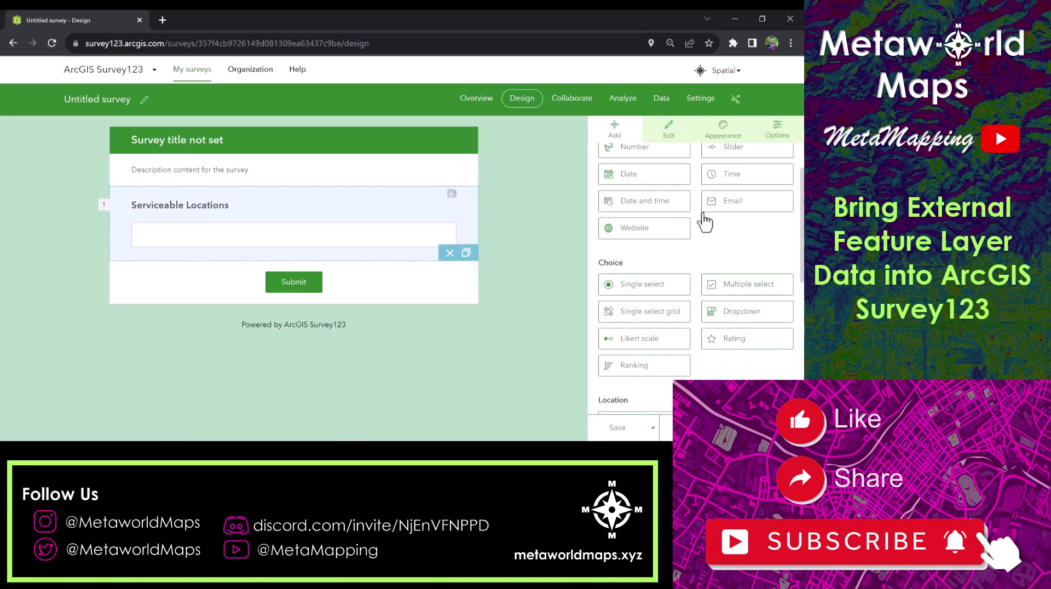
{"action": "scroll", "coordinate": [652, 191], "scroll_direction": "down", "scroll_amount": 10}
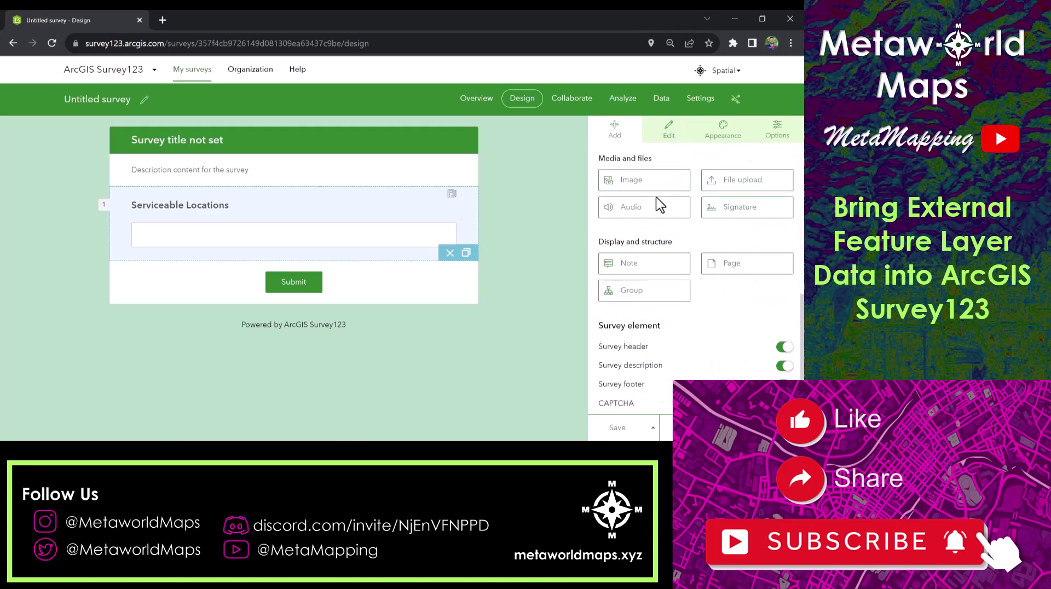
{"action": "scroll", "coordinate": [671, 197], "scroll_direction": "up", "scroll_amount": 2}
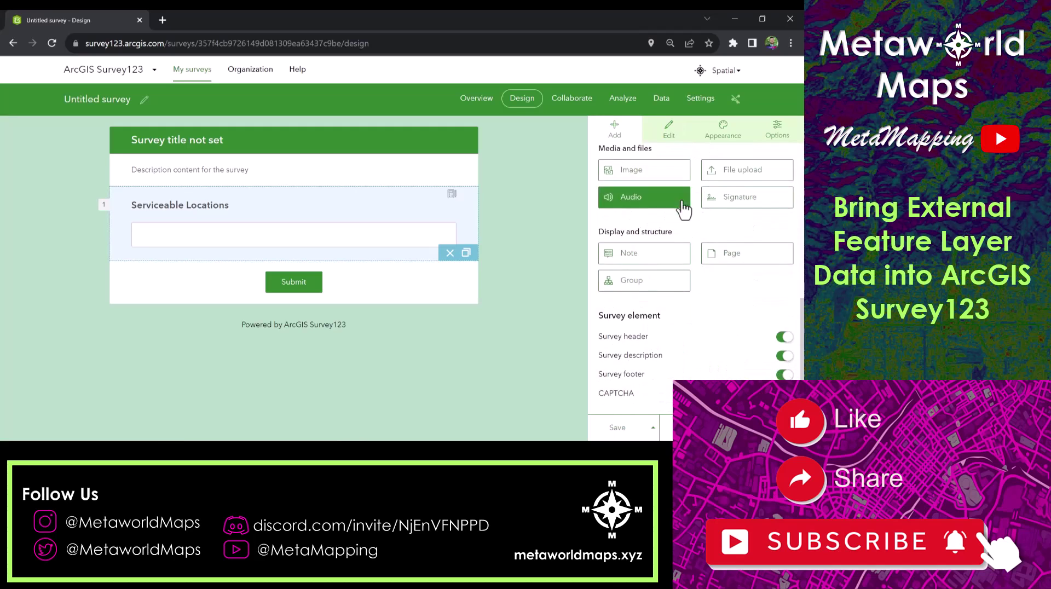
- Place a Map question above Serviceable Locations and label it 'Map'
{"action": "left_click_drag", "start_coordinate": [675, 234], "coordinate": [312, 228]}
{"action": "scroll", "coordinate": [665, 232], "scroll_direction": "up", "scroll_amount": 1}
{"action": "scroll", "coordinate": [661, 223], "scroll_direction": "up", "scroll_amount": 3}
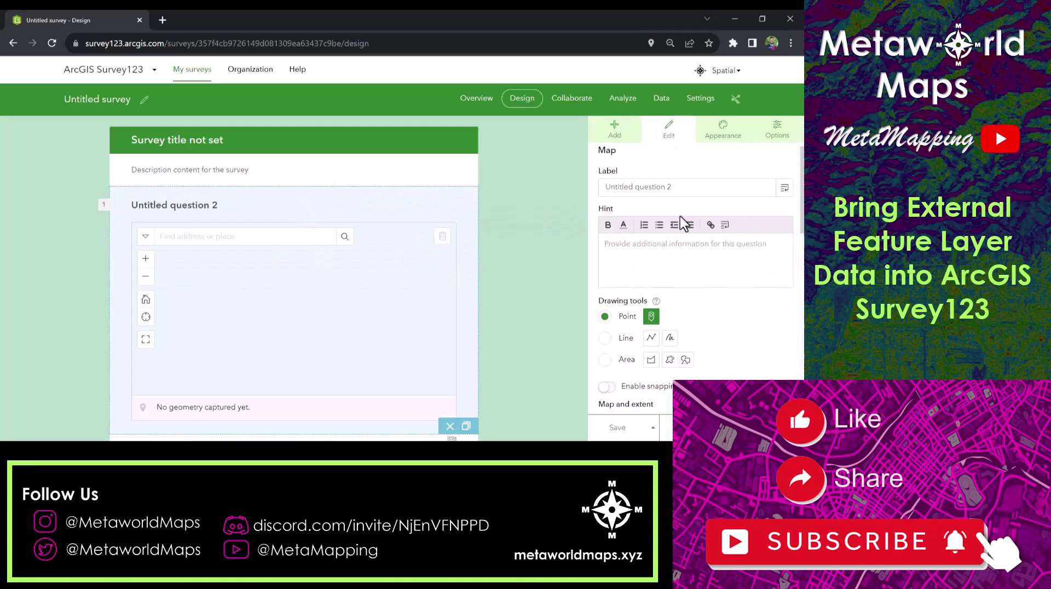
{"action": "left_click_drag", "start_coordinate": [673, 187], "coordinate": [567, 192]}
{"action": "type", "text": "Map"}
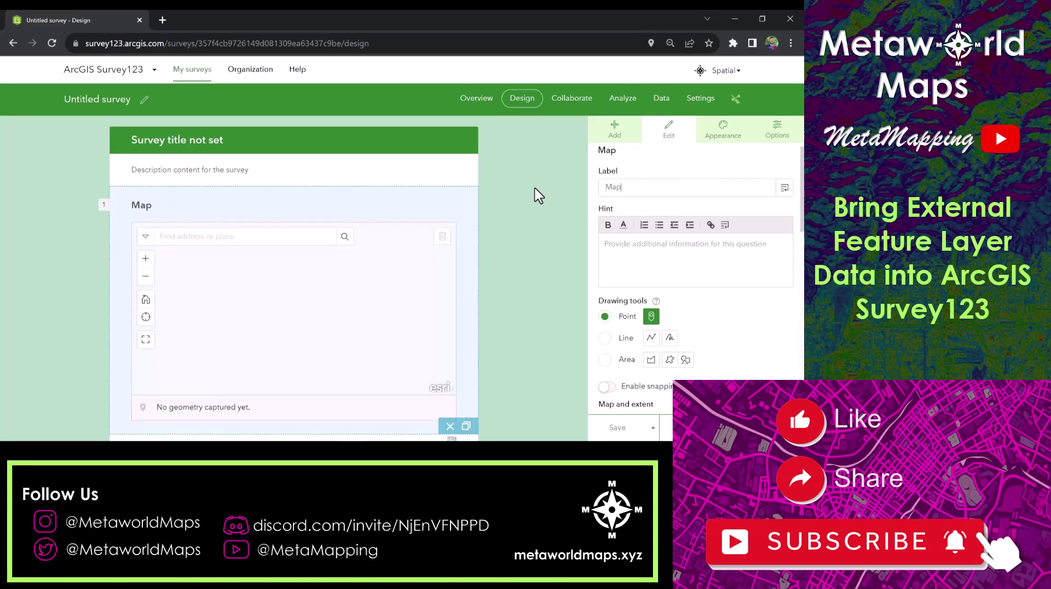
{"action": "left_click", "coordinate": [538, 195]}
{"action": "scroll", "coordinate": [539, 195], "scroll_direction": "down", "scroll_amount": 3}
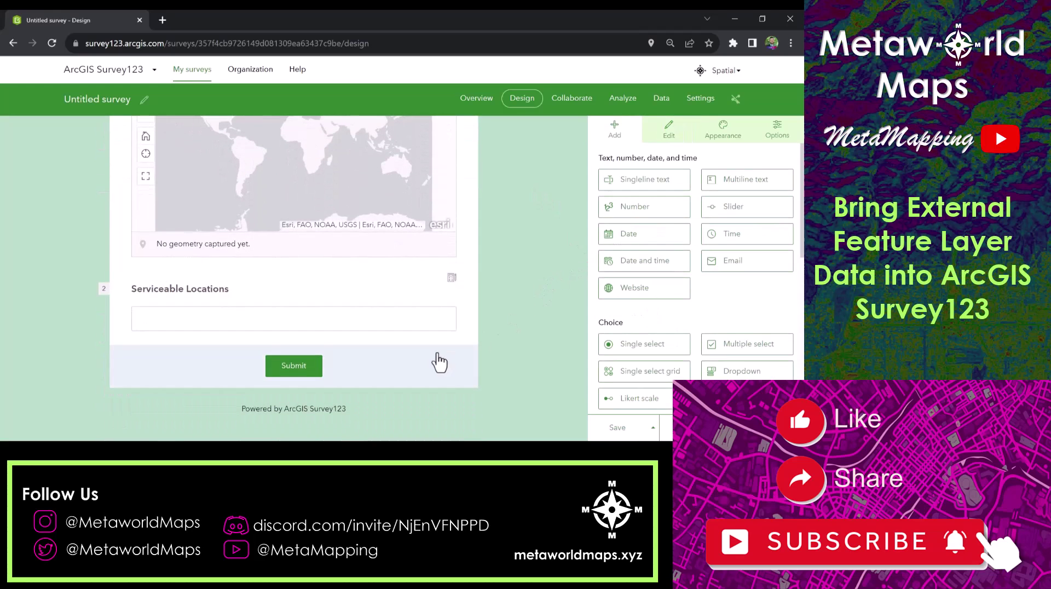
- Turn on Extract data by location with the Map question in the Serviceable Locations calculation
{"action": "left_click", "coordinate": [438, 360]}
{"action": "left_click", "coordinate": [416, 322]}
{"action": "scroll", "coordinate": [737, 294], "scroll_direction": "down", "scroll_amount": 2}
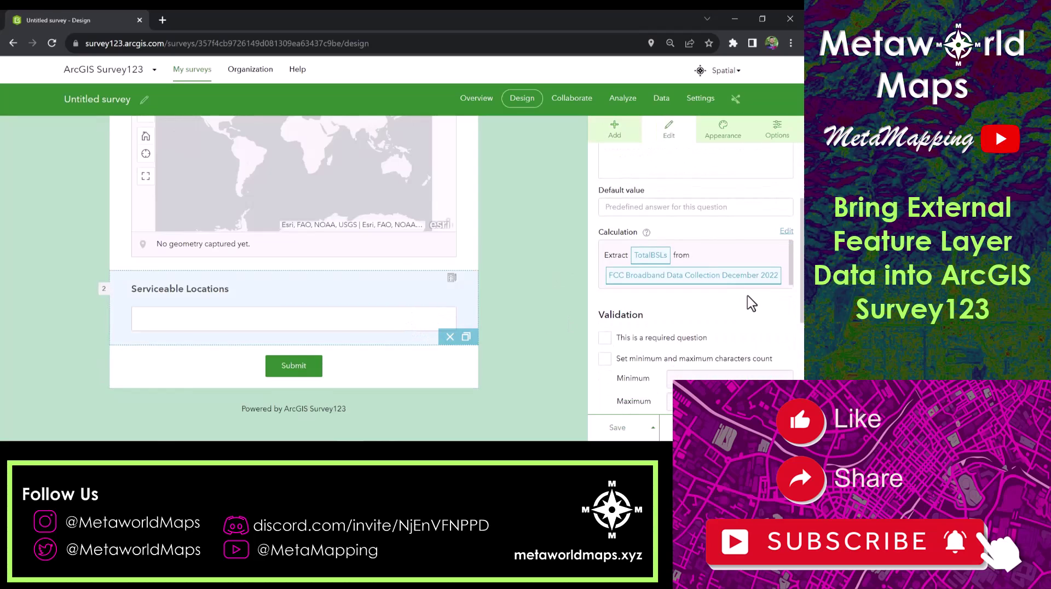
{"action": "left_click", "coordinate": [786, 231]}
{"action": "scroll", "coordinate": [695, 320], "scroll_direction": "down", "scroll_amount": 1}
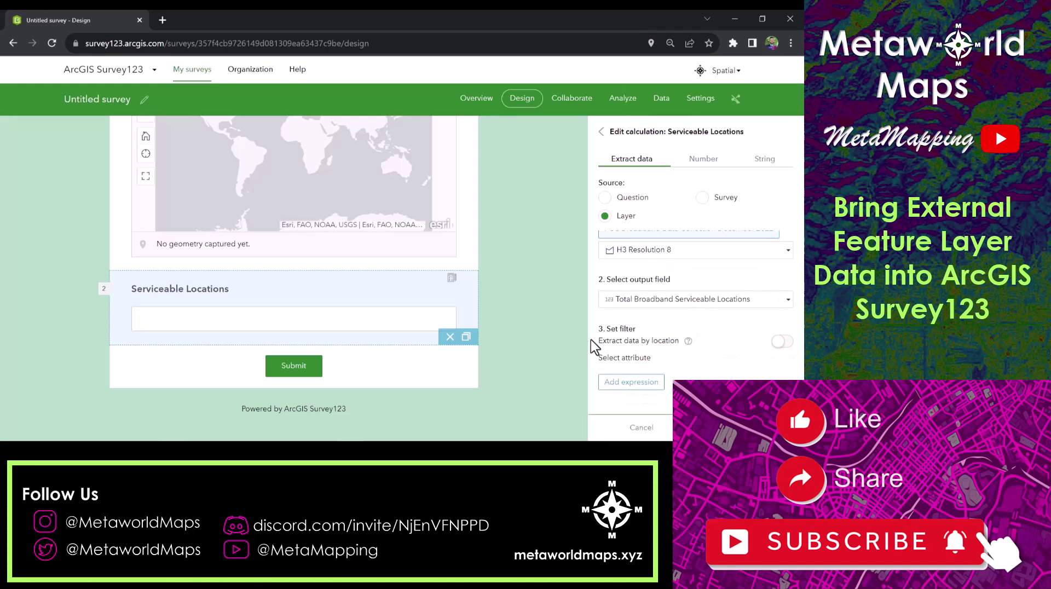
{"action": "left_click", "coordinate": [782, 341]}
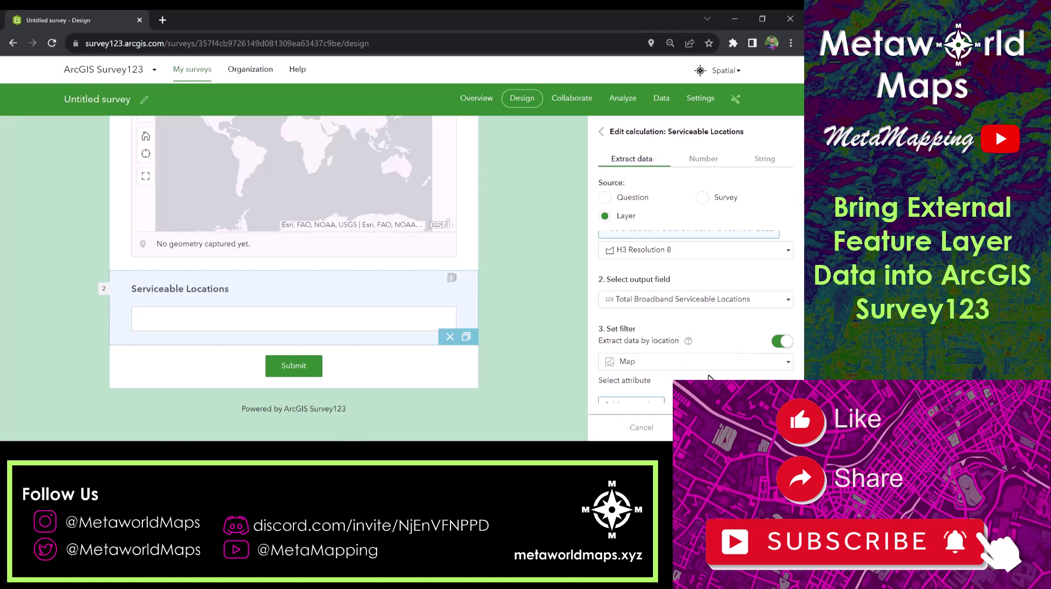
{"action": "left_click", "coordinate": [750, 427]}
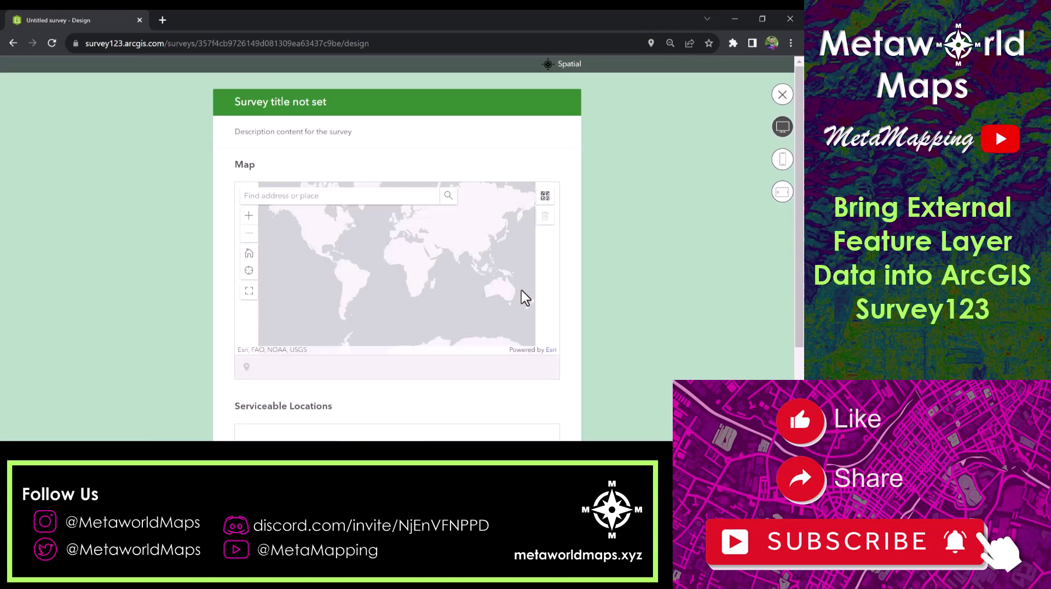
- In preview, move the map point around Los Angeles to near Riverside, where Serviceable Locations shows 89
{"action": "scroll", "coordinate": [323, 267], "scroll_direction": "up", "scroll_amount": 3}
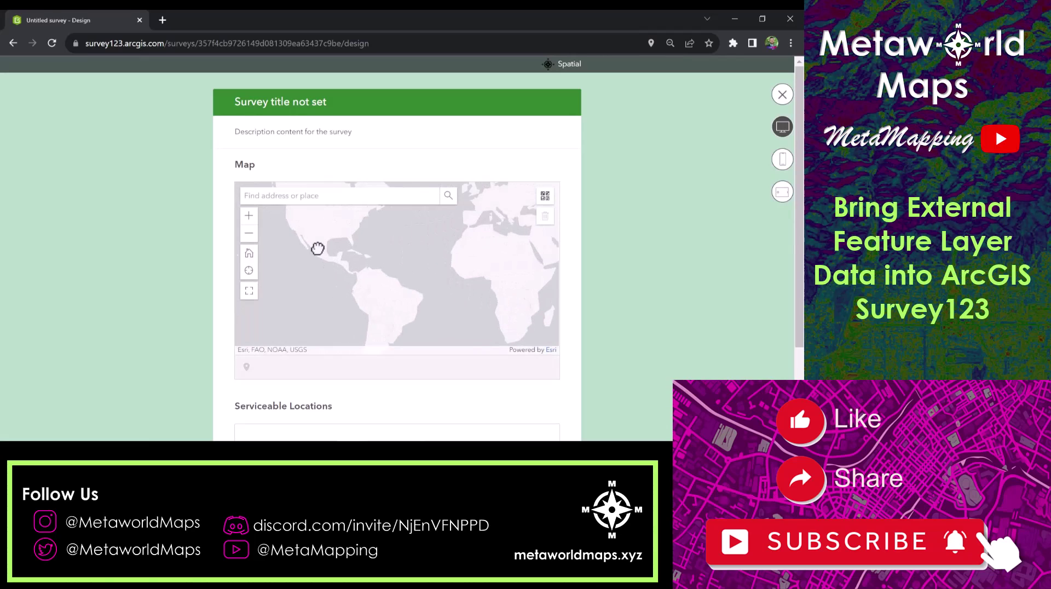
{"action": "scroll", "coordinate": [317, 257], "scroll_direction": "up", "scroll_amount": 4}
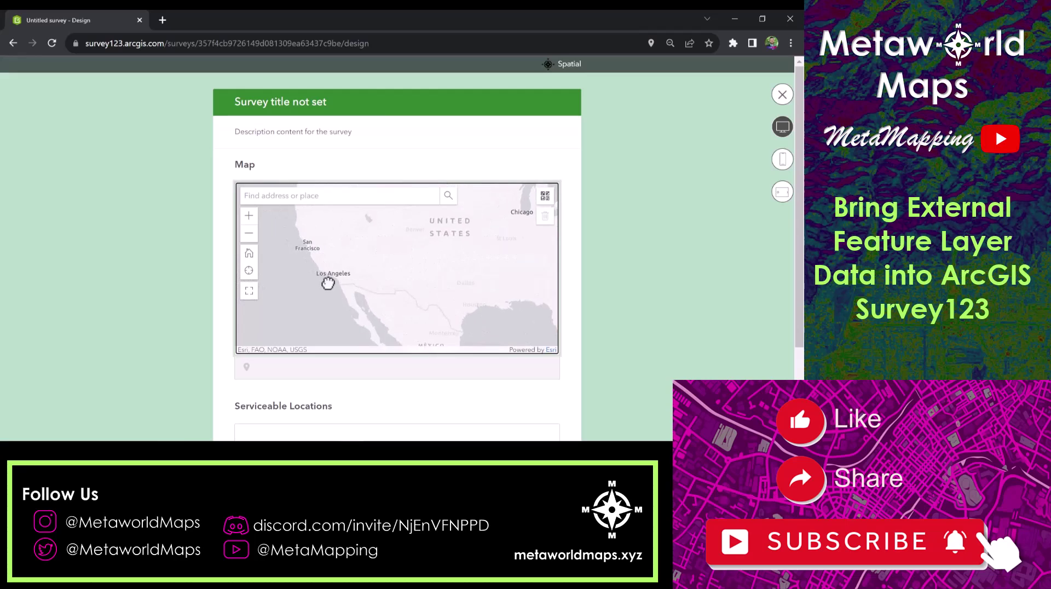
{"action": "scroll", "coordinate": [339, 268], "scroll_direction": "up", "scroll_amount": 3}
{"action": "left_click", "coordinate": [355, 258]}
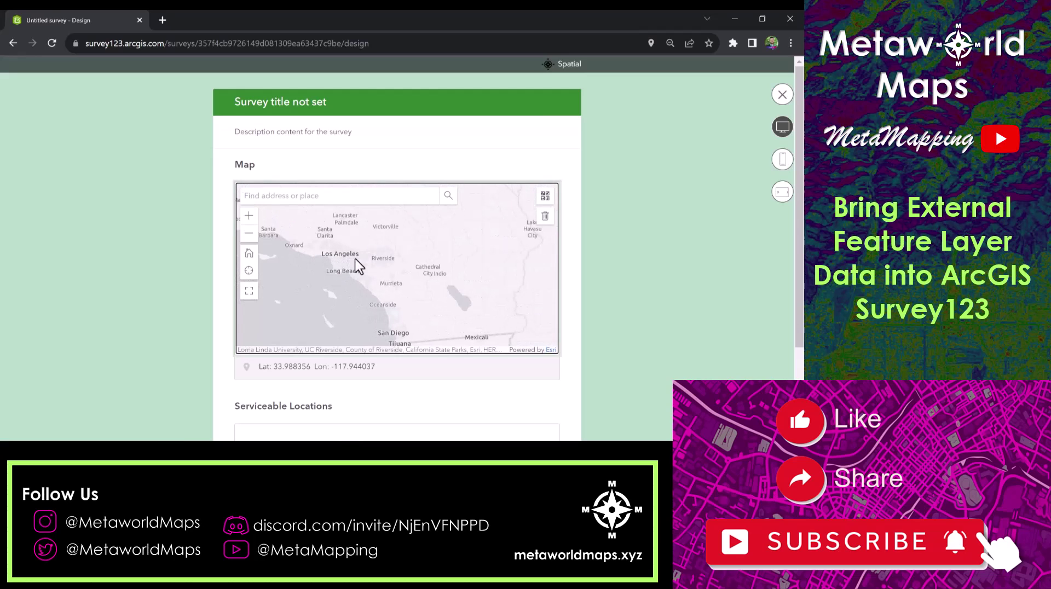
{"action": "scroll", "coordinate": [629, 293], "scroll_direction": "down", "scroll_amount": 1}
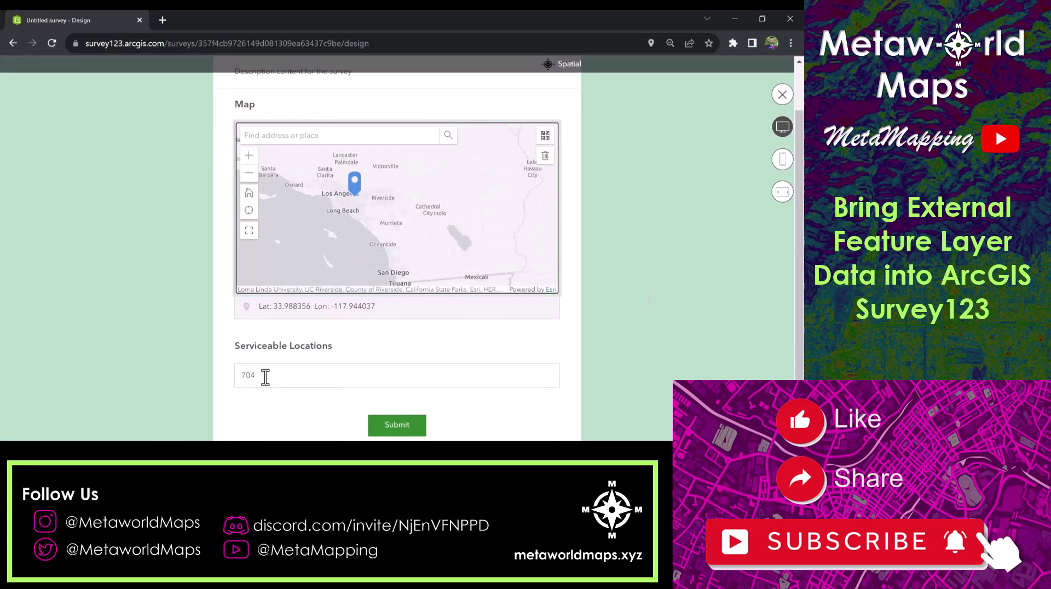
{"action": "left_click", "coordinate": [358, 204]}
{"action": "left_click", "coordinate": [339, 195]}
{"action": "left_click", "coordinate": [365, 198]}
{"action": "left_click", "coordinate": [382, 197]}
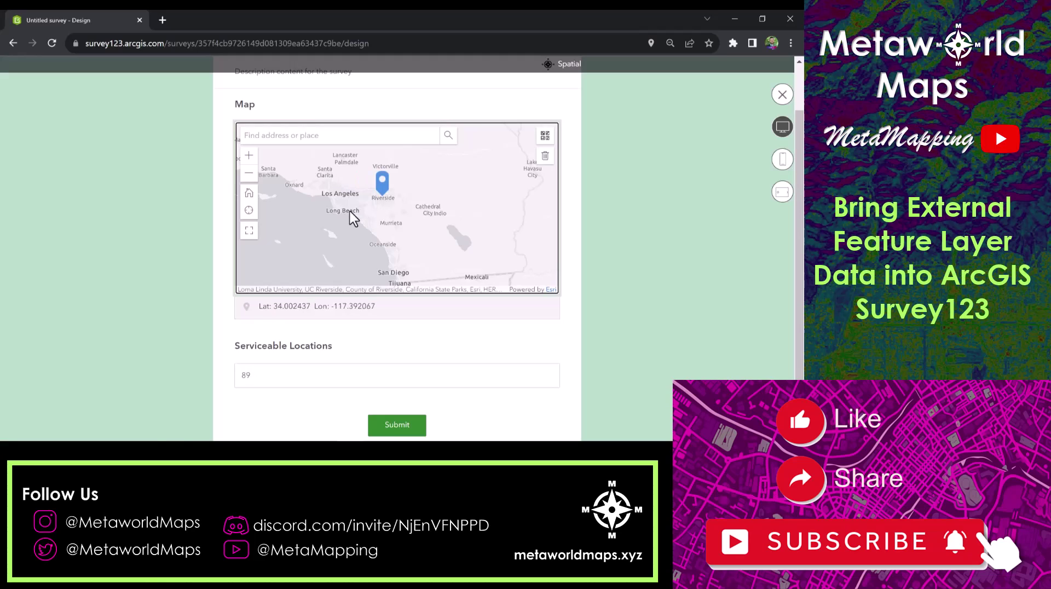
{"action": "double_click", "coordinate": [248, 377]}
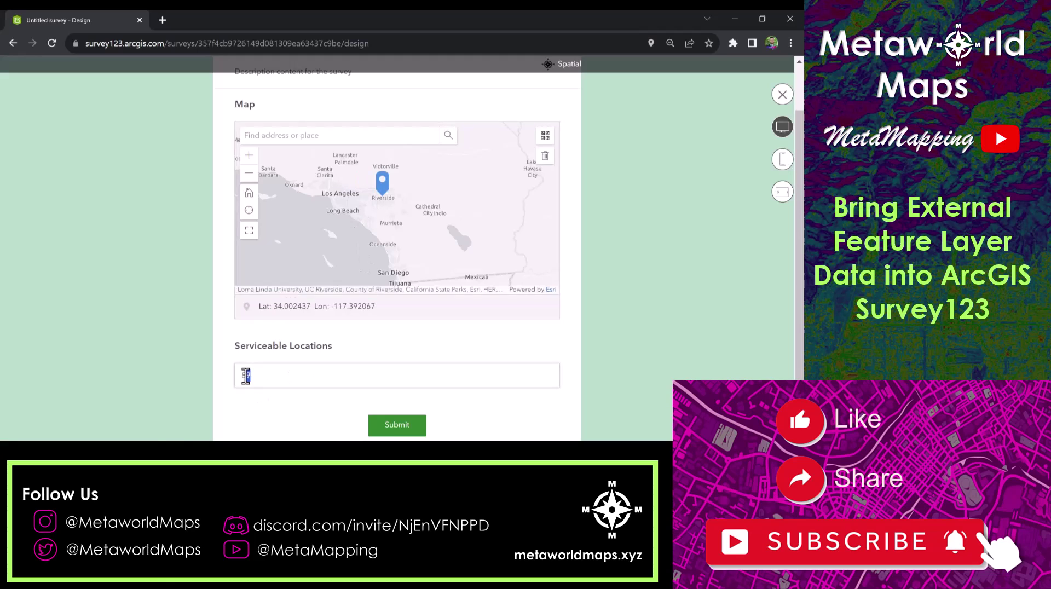
{"action": "left_click", "coordinate": [244, 405]}
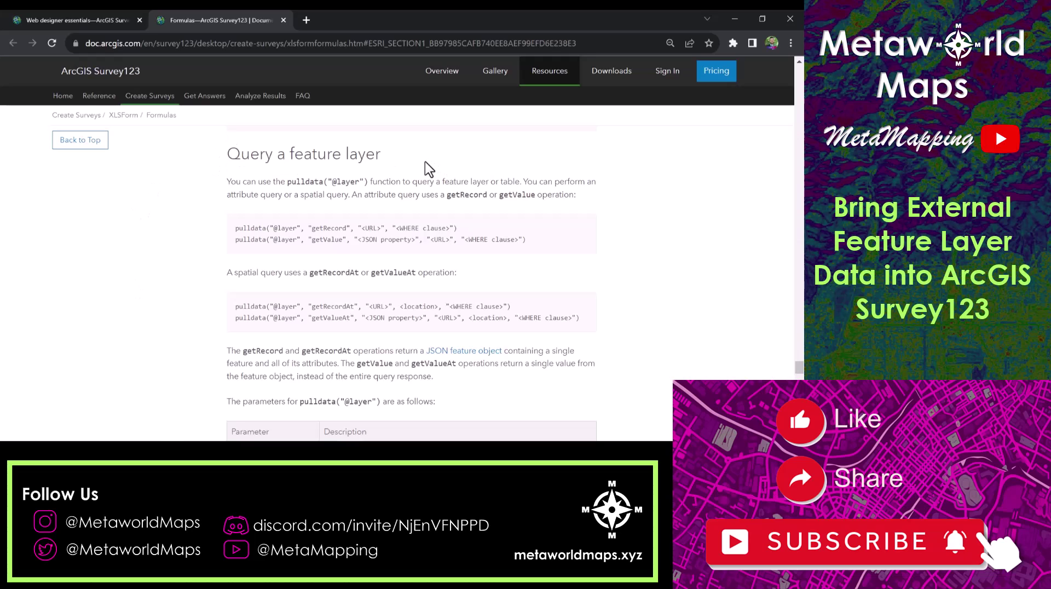
{"action": "left_click_drag", "start_coordinate": [287, 183], "coordinate": [370, 184]}
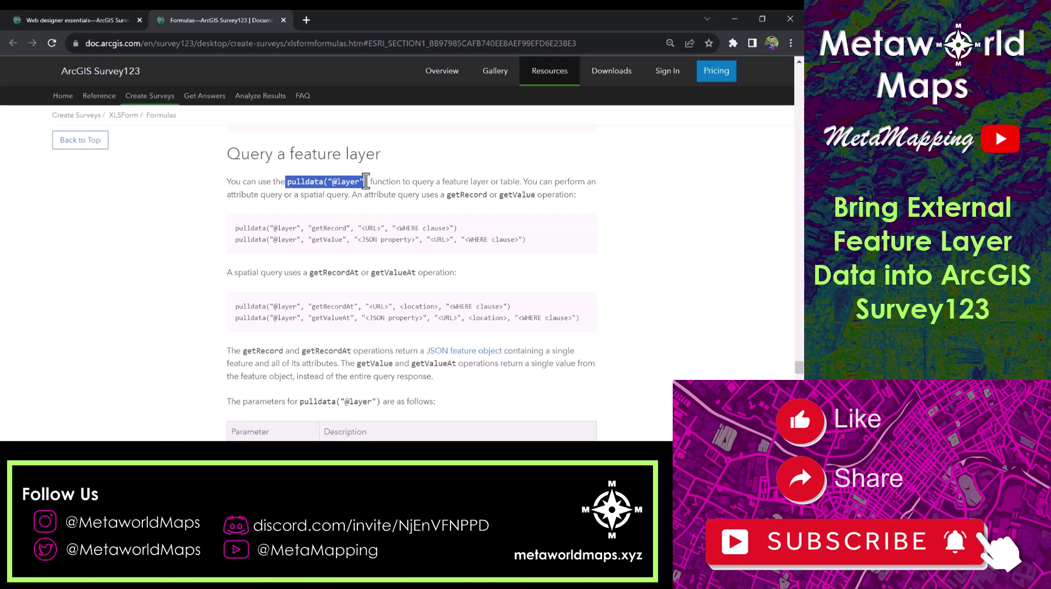
{"action": "left_click", "coordinate": [387, 182]}
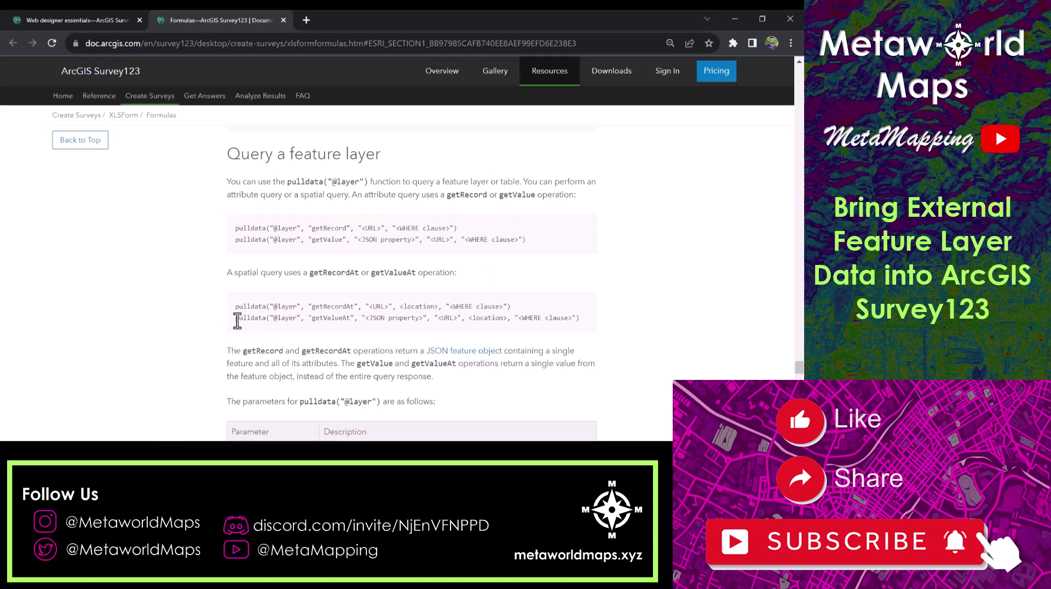
{"action": "left_click_drag", "start_coordinate": [237, 321], "coordinate": [582, 323]}
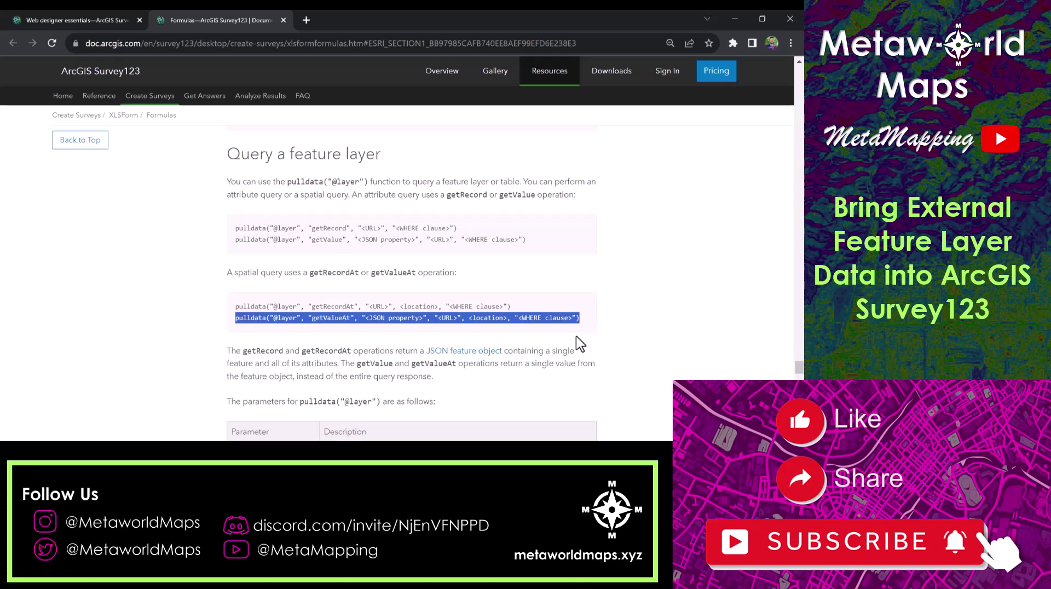
{"action": "left_click", "coordinate": [575, 336]}
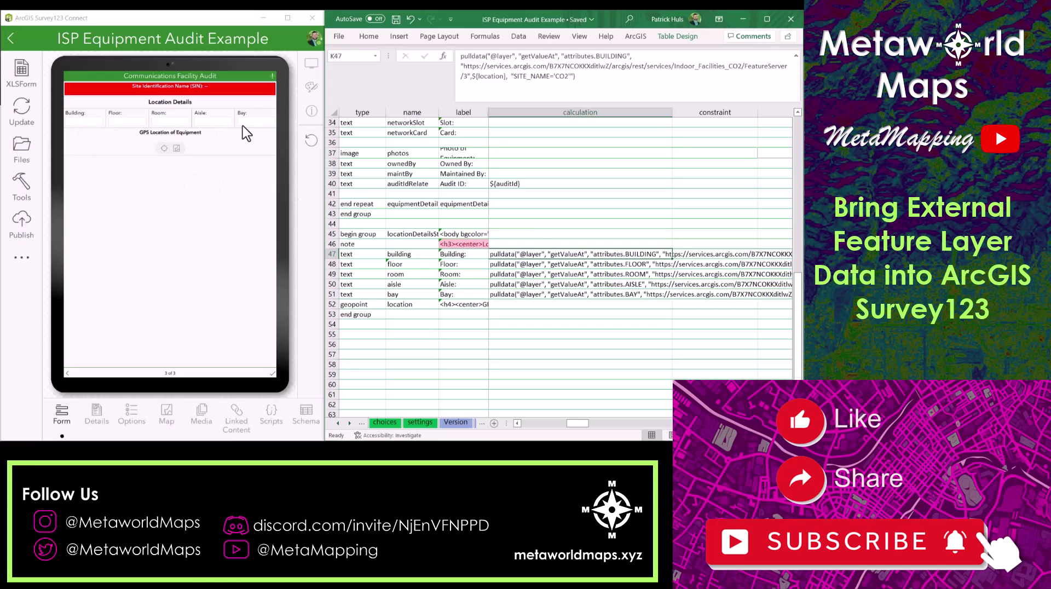
- Set and confirm the equipment GPS point, auto-filling Building CO2, Floor 2, Room L2E Corridor, Aisle L2E1, Bay-1
{"action": "left_click", "coordinate": [178, 153]}
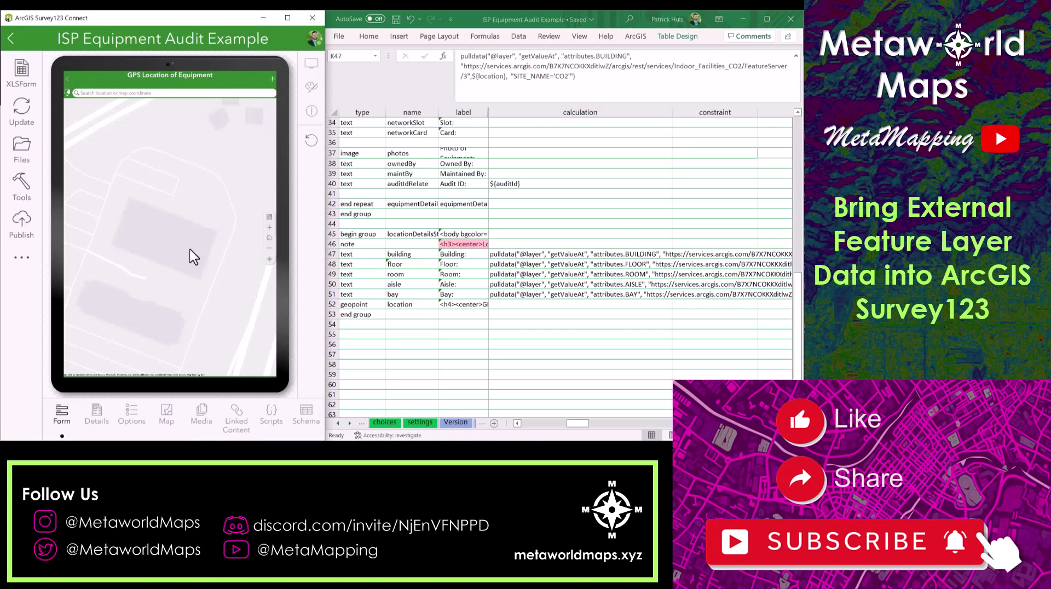
{"action": "scroll", "coordinate": [165, 253], "scroll_direction": "up", "scroll_amount": 4}
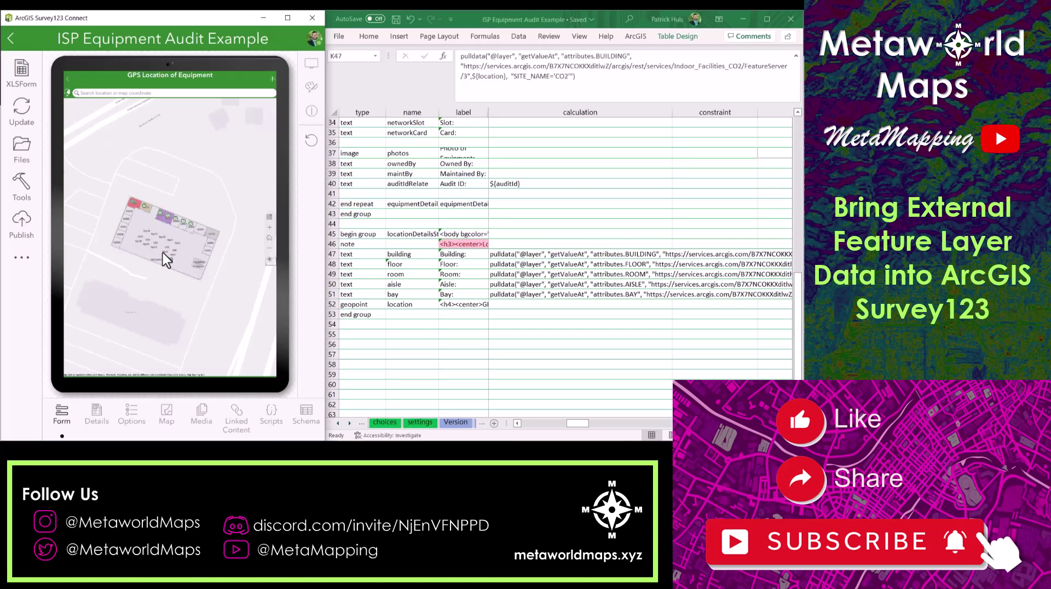
{"action": "scroll", "coordinate": [164, 246], "scroll_direction": "up", "scroll_amount": 5}
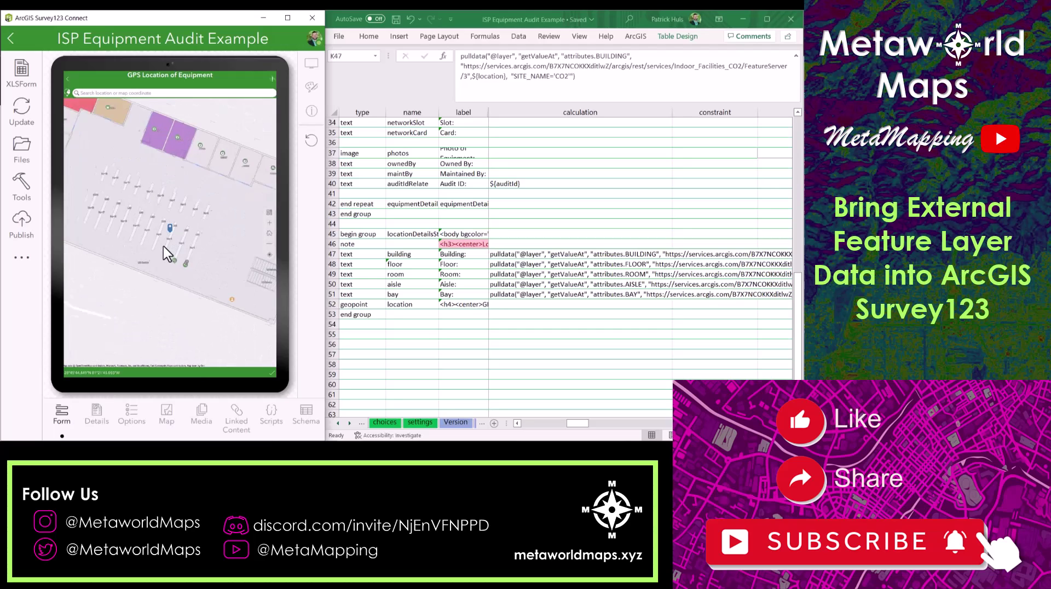
{"action": "left_click_drag", "start_coordinate": [186, 261], "coordinate": [131, 242]}
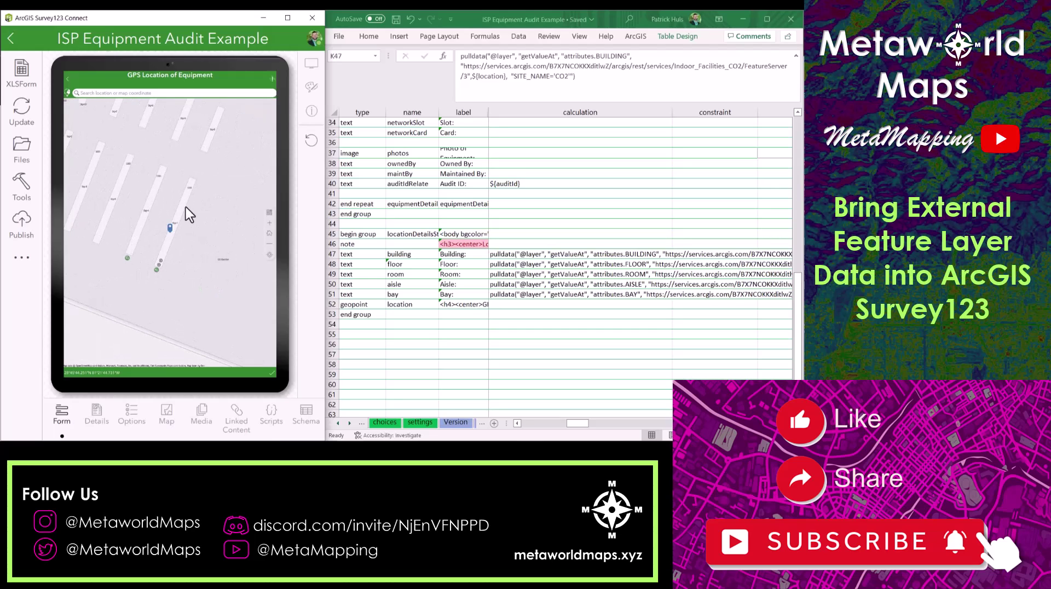
{"action": "left_click", "coordinate": [272, 373]}
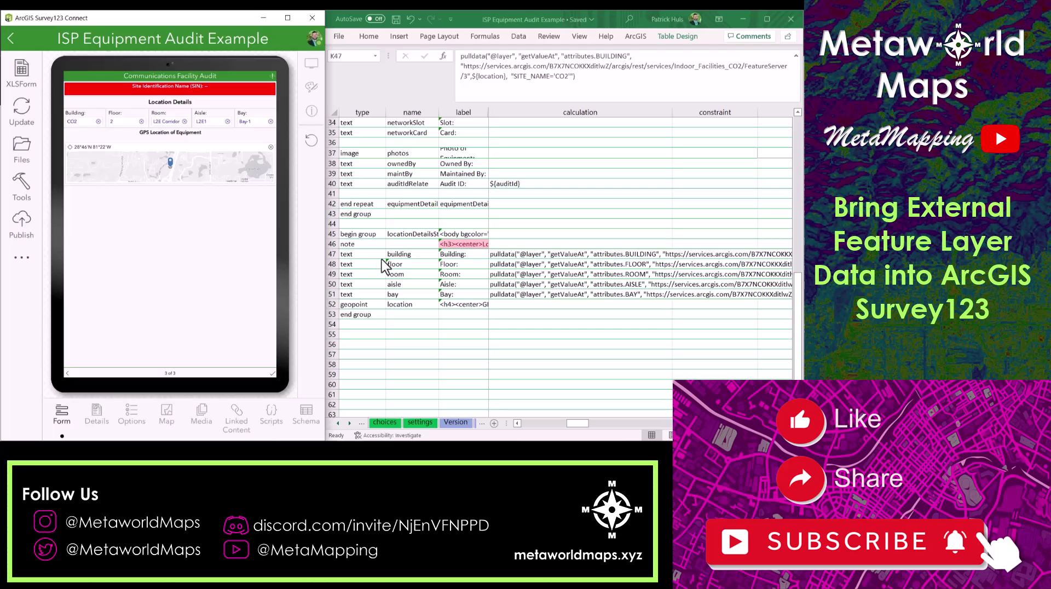
{"action": "left_click", "coordinate": [329, 254]}
{"action": "left_click_drag", "start_coordinate": [329, 254], "coordinate": [327, 295]}
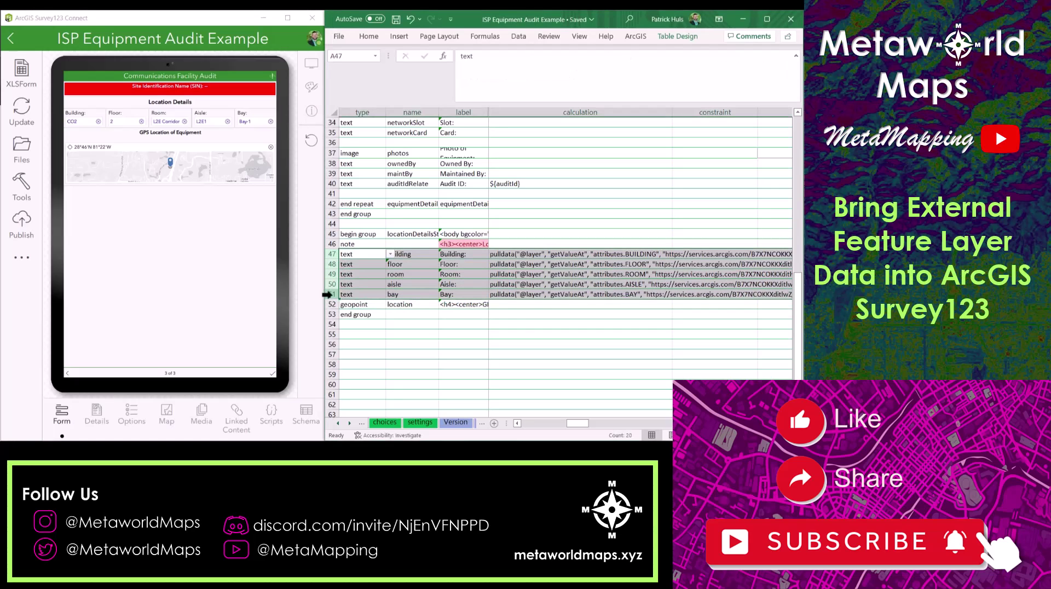
{"action": "left_click", "coordinate": [524, 317]}
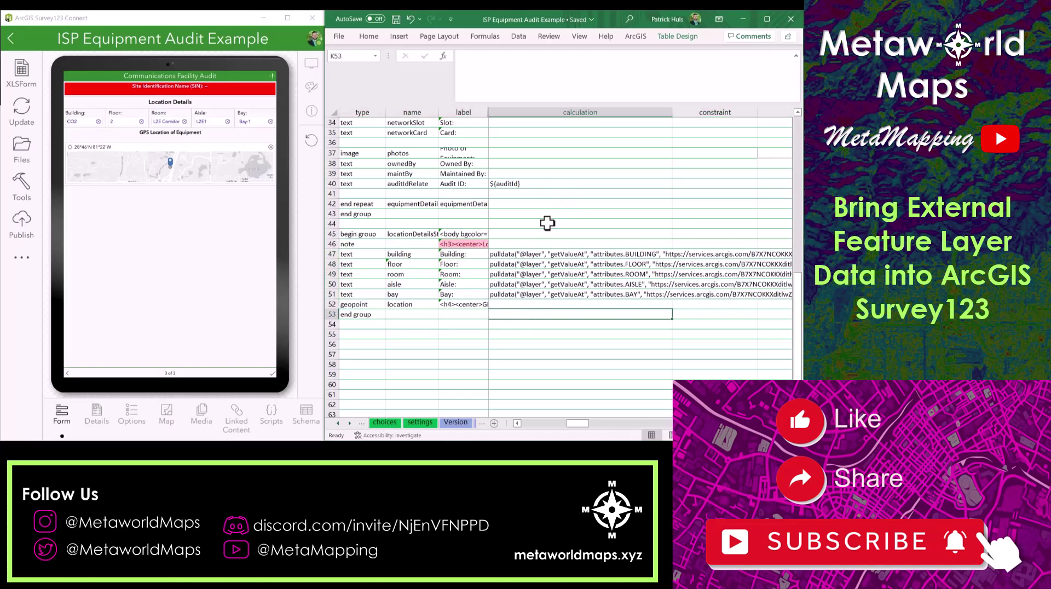
{"action": "left_click", "coordinate": [521, 253]}
{"action": "left_click", "coordinate": [552, 110]}
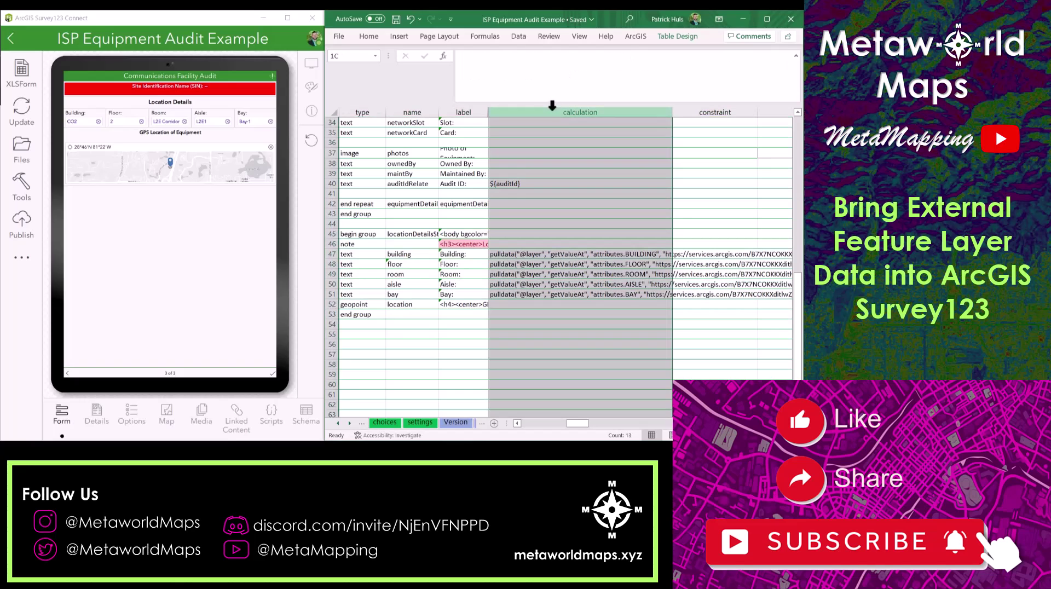
{"action": "left_click", "coordinate": [529, 254]}
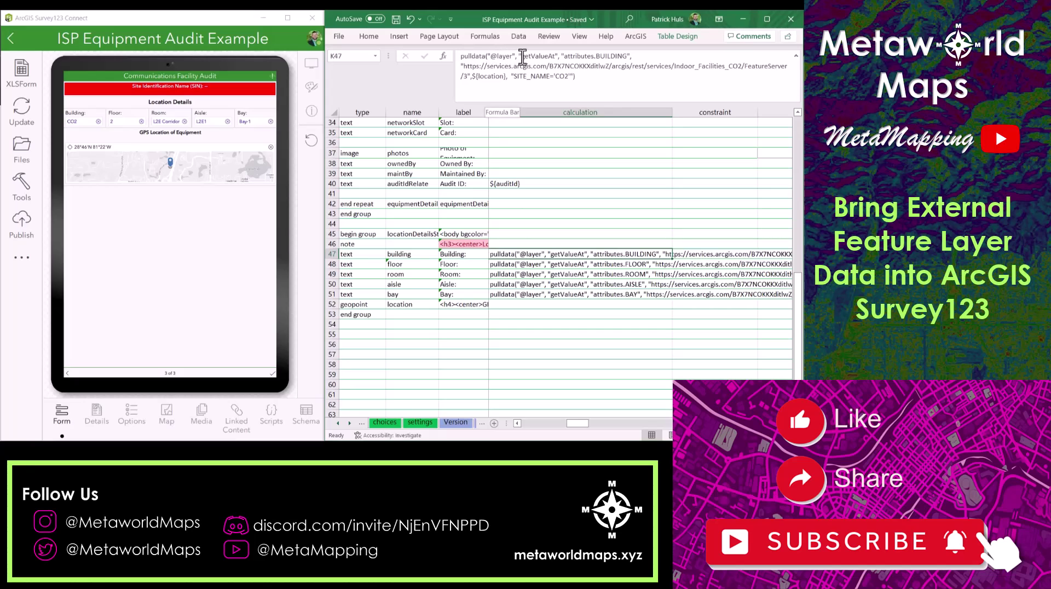
{"action": "left_click", "coordinate": [579, 57]}
{"action": "left_click_drag", "start_coordinate": [579, 58], "coordinate": [627, 57]}
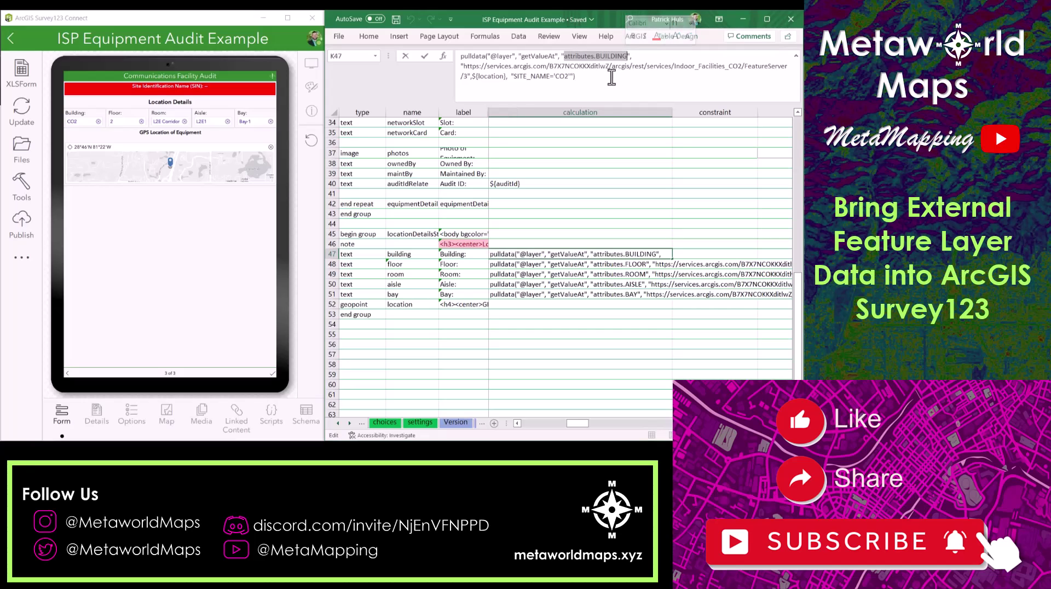
{"action": "left_click", "coordinate": [605, 57]}
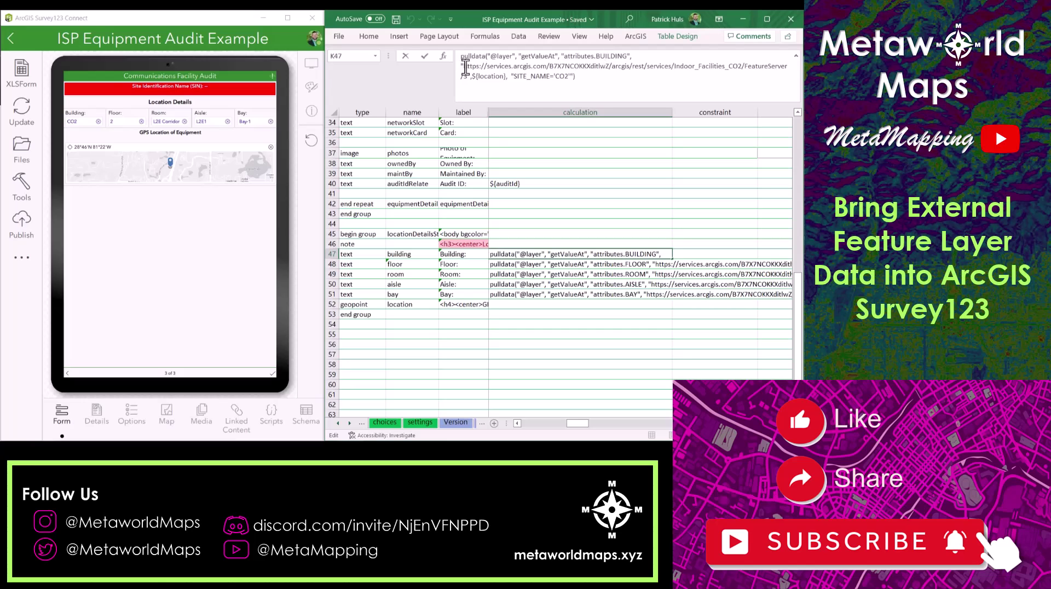
{"action": "left_click_drag", "start_coordinate": [464, 67], "coordinate": [789, 67]}
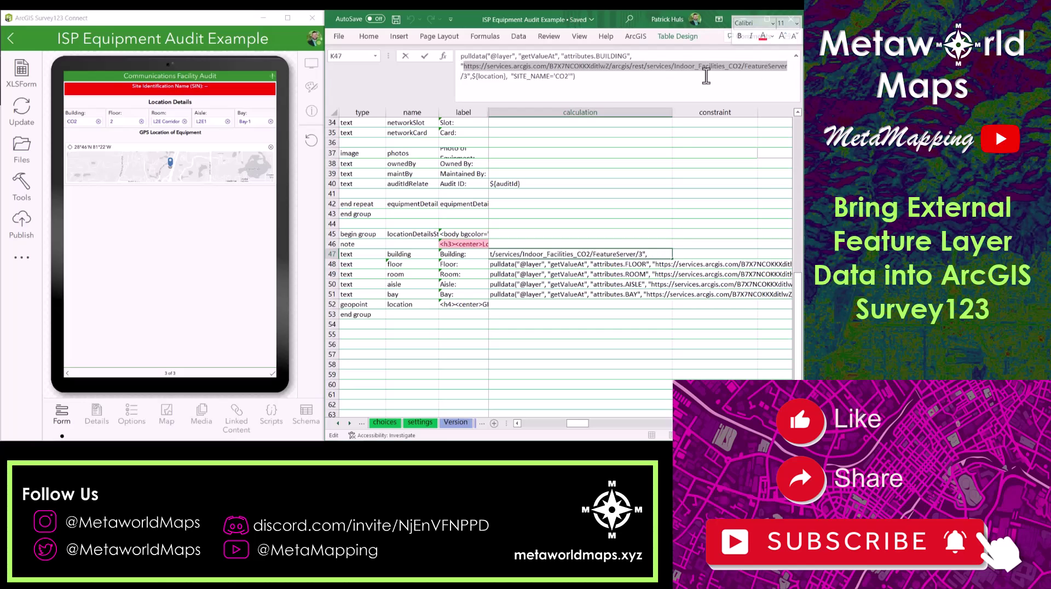
{"action": "left_click", "coordinate": [645, 68]}
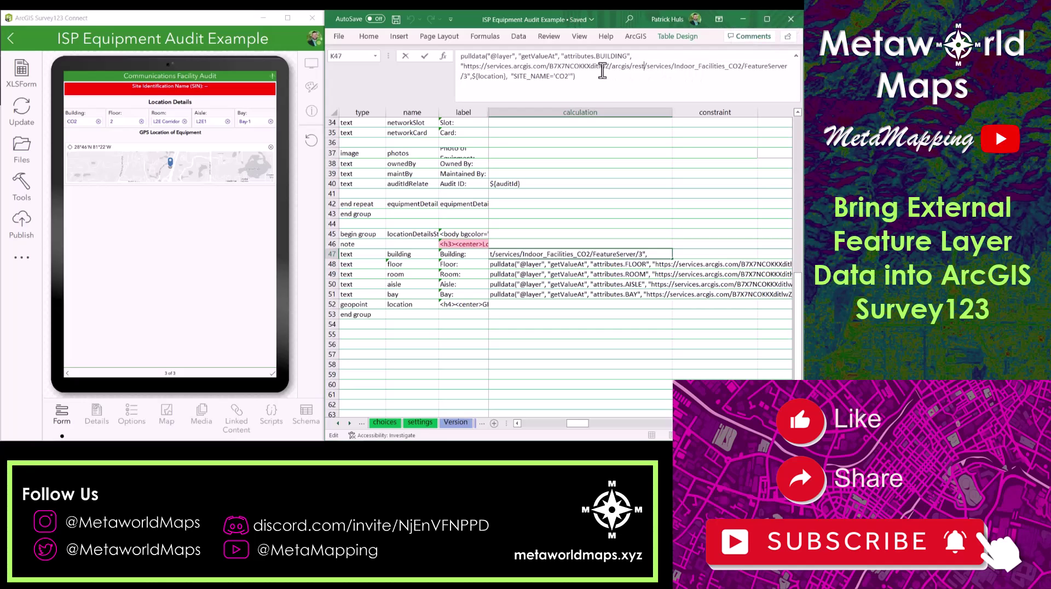
{"action": "left_click", "coordinate": [484, 76]}
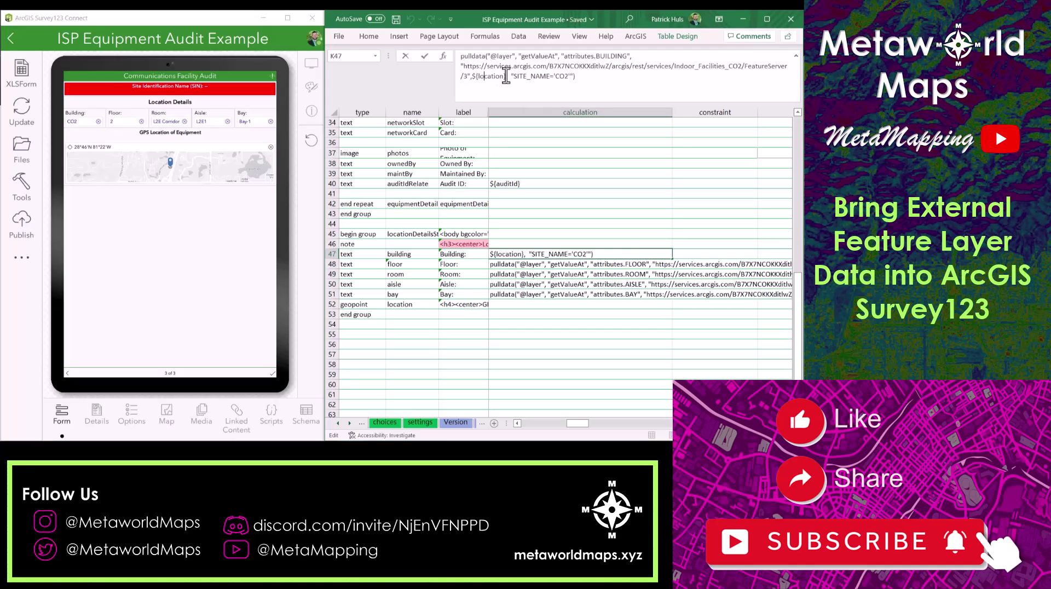
{"action": "left_click_drag", "start_coordinate": [506, 77], "coordinate": [474, 77]}
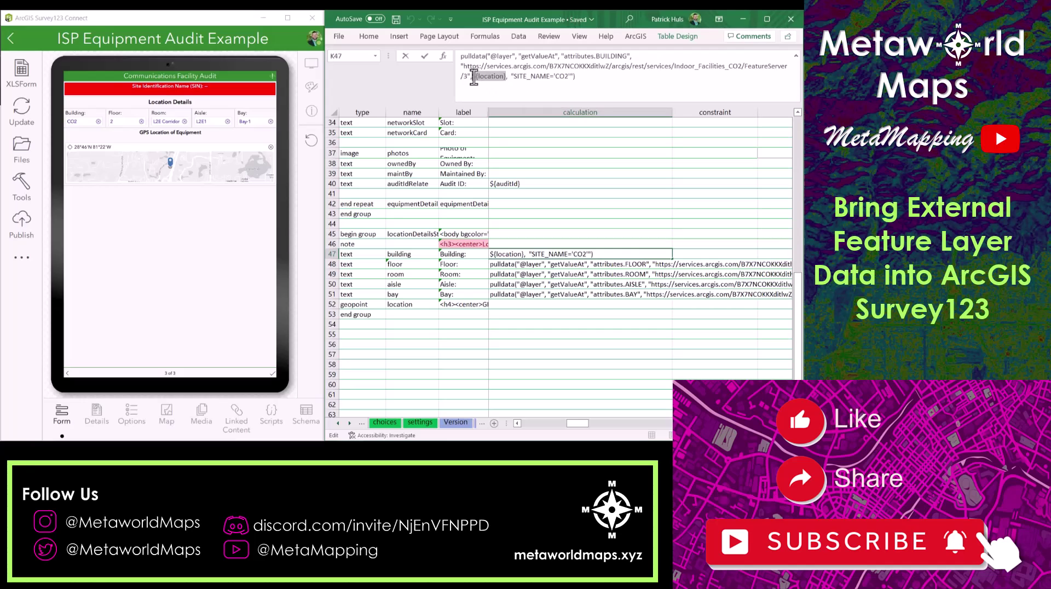
{"action": "left_click", "coordinate": [514, 76]}
{"action": "double_click", "coordinate": [487, 76]}
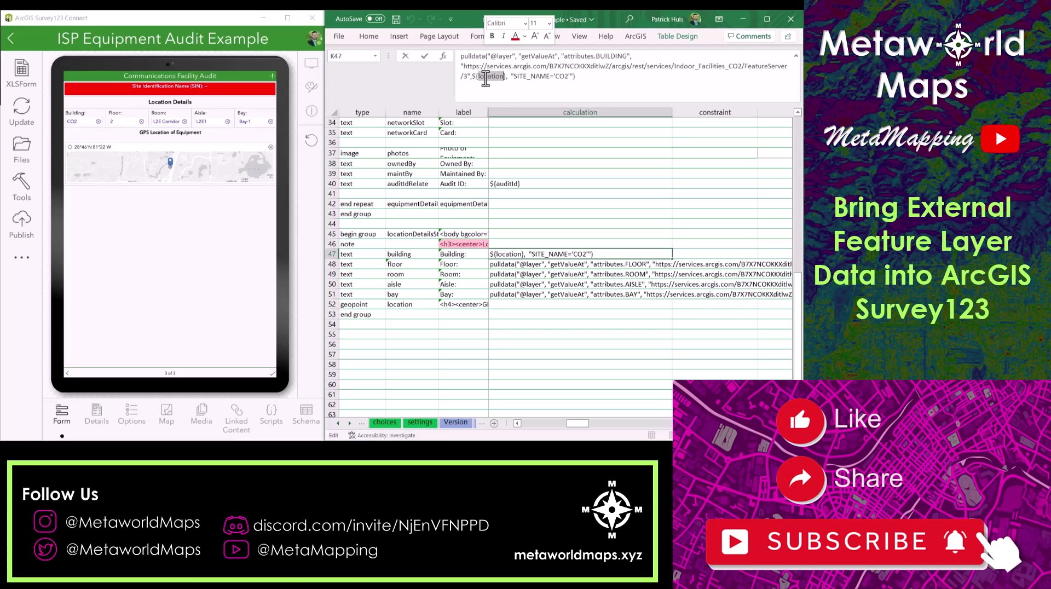
{"action": "left_click", "coordinate": [513, 76]}
{"action": "left_click_drag", "start_coordinate": [513, 77], "coordinate": [573, 76]}
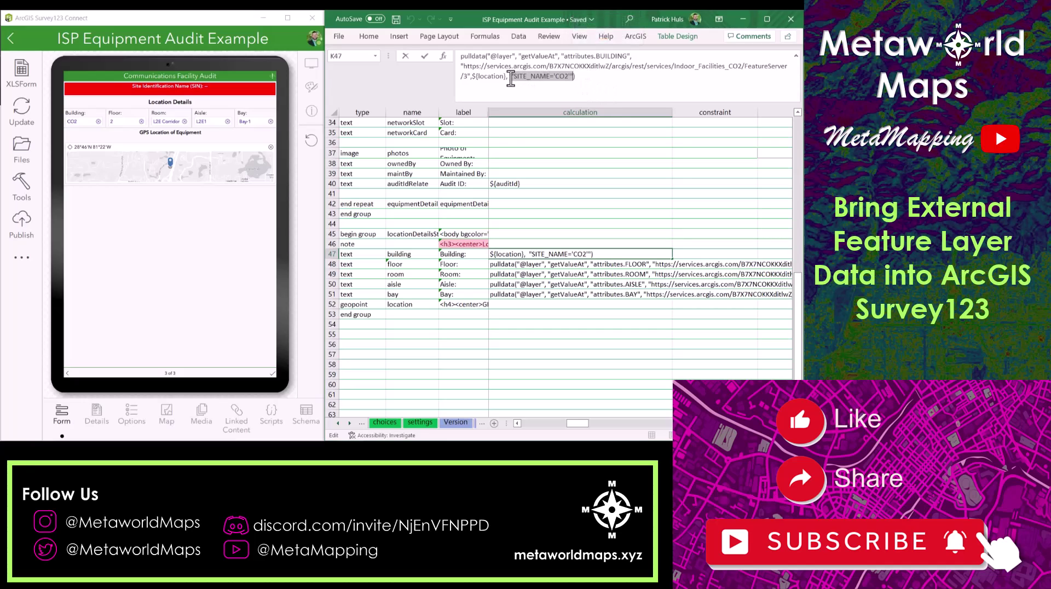
{"action": "left_click_drag", "start_coordinate": [511, 76], "coordinate": [571, 76]}
{"action": "left_click", "coordinate": [590, 80]}
{"action": "left_click", "coordinate": [537, 264]}
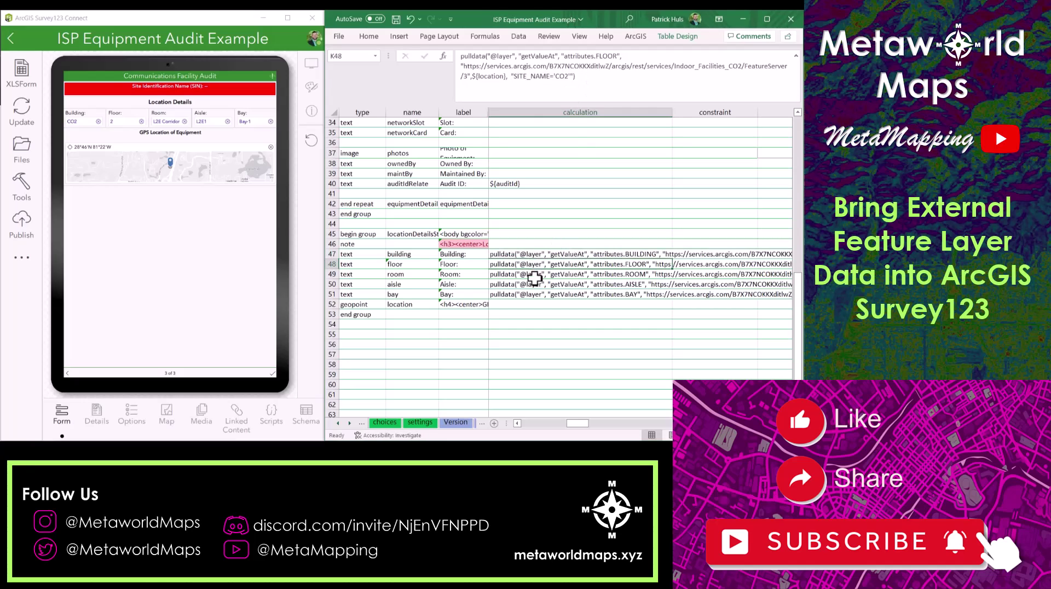
{"action": "left_click", "coordinate": [527, 274]}
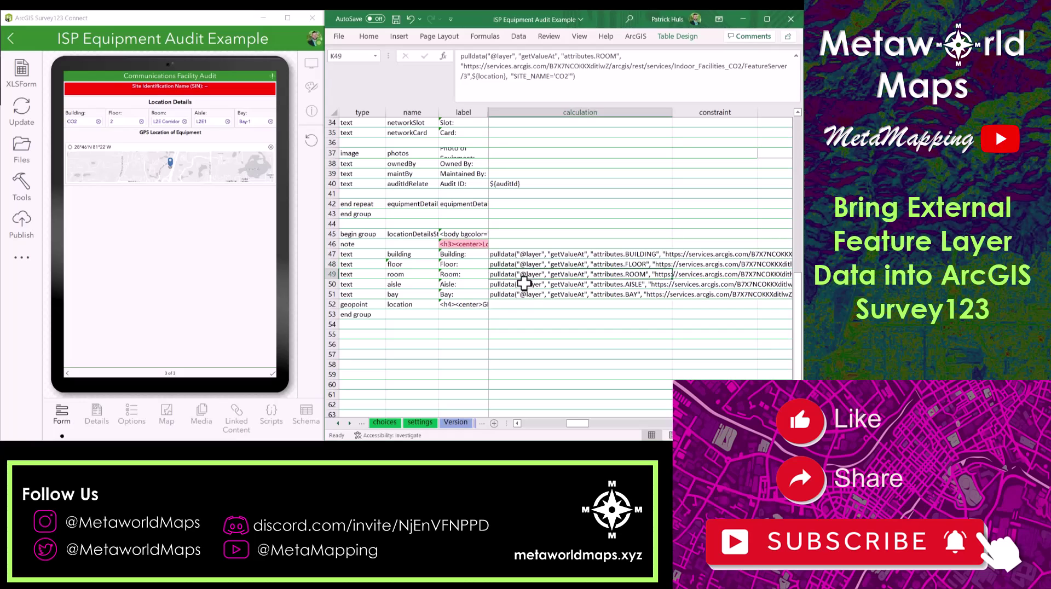
{"action": "left_click", "coordinate": [526, 284]}
{"action": "left_click", "coordinate": [524, 295]}
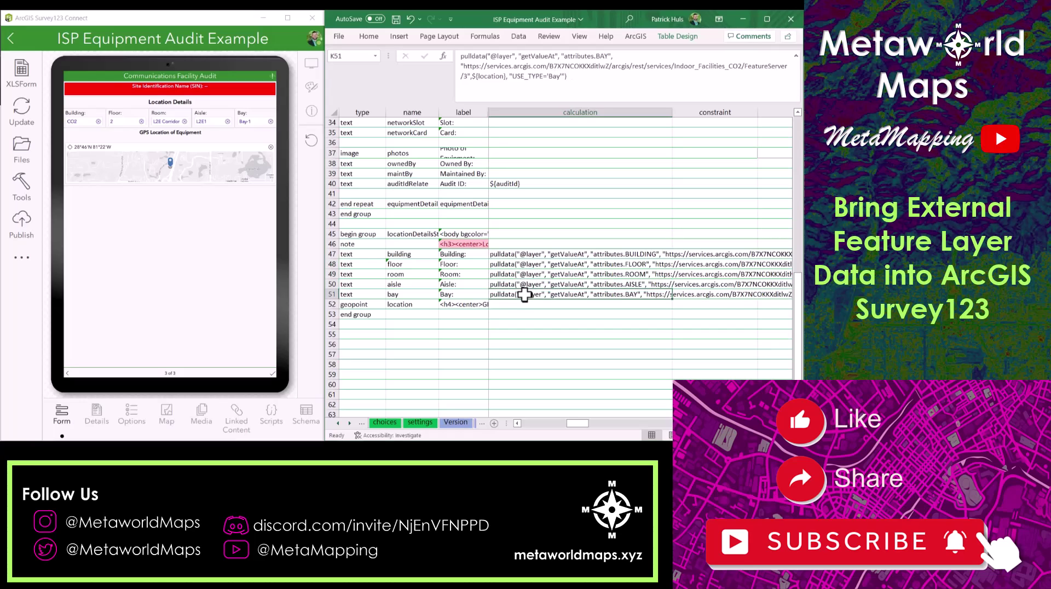
{"action": "double_click", "coordinate": [605, 56]}
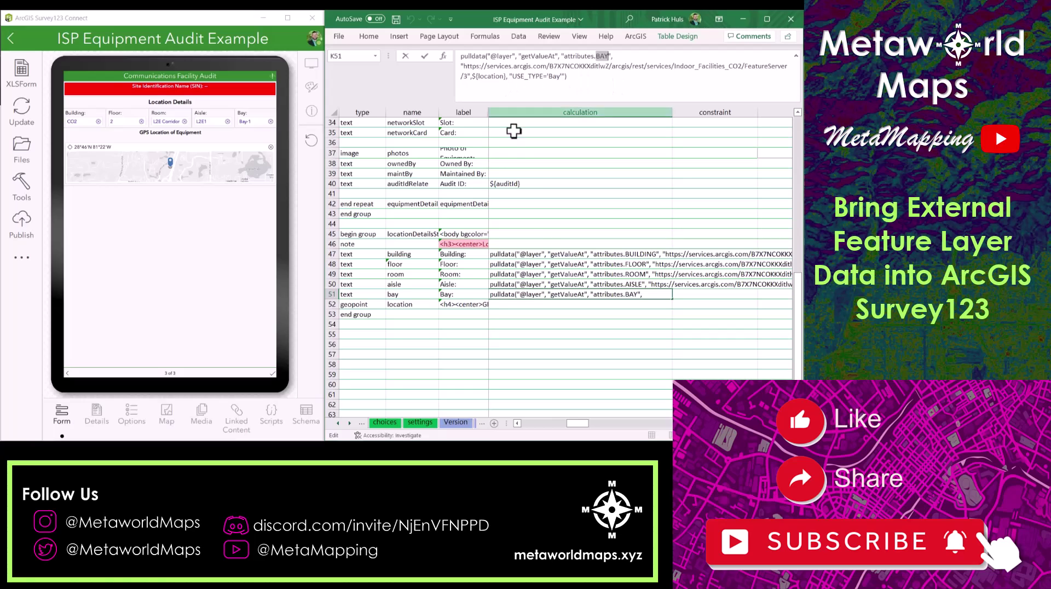
{"action": "left_click", "coordinate": [546, 272]}
{"action": "left_click", "coordinate": [546, 266]}
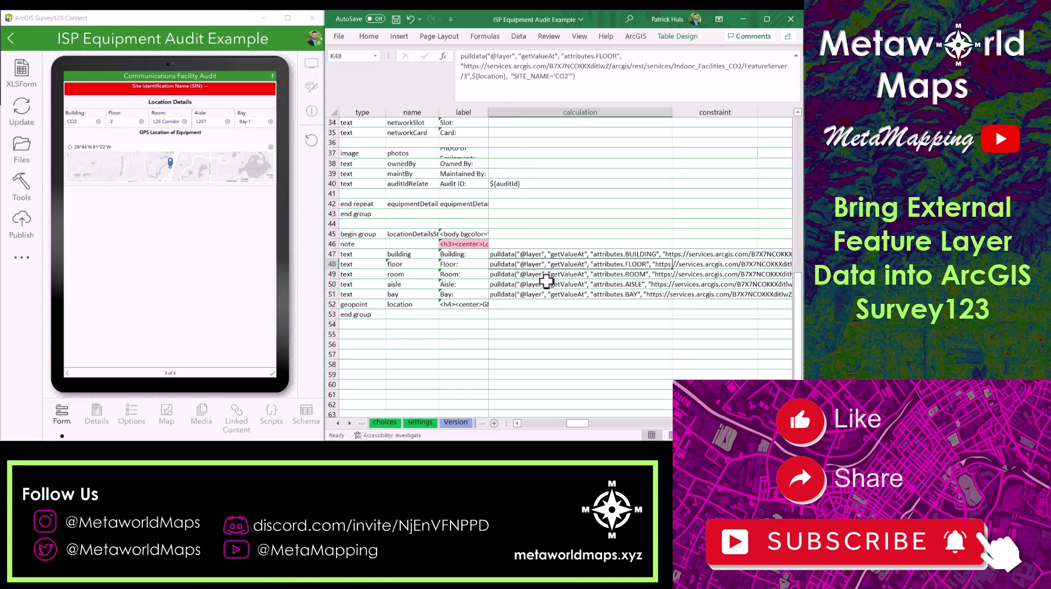
{"action": "left_click", "coordinate": [542, 283]}
{"action": "left_click", "coordinate": [547, 301]}
{"action": "left_click", "coordinate": [547, 292]}
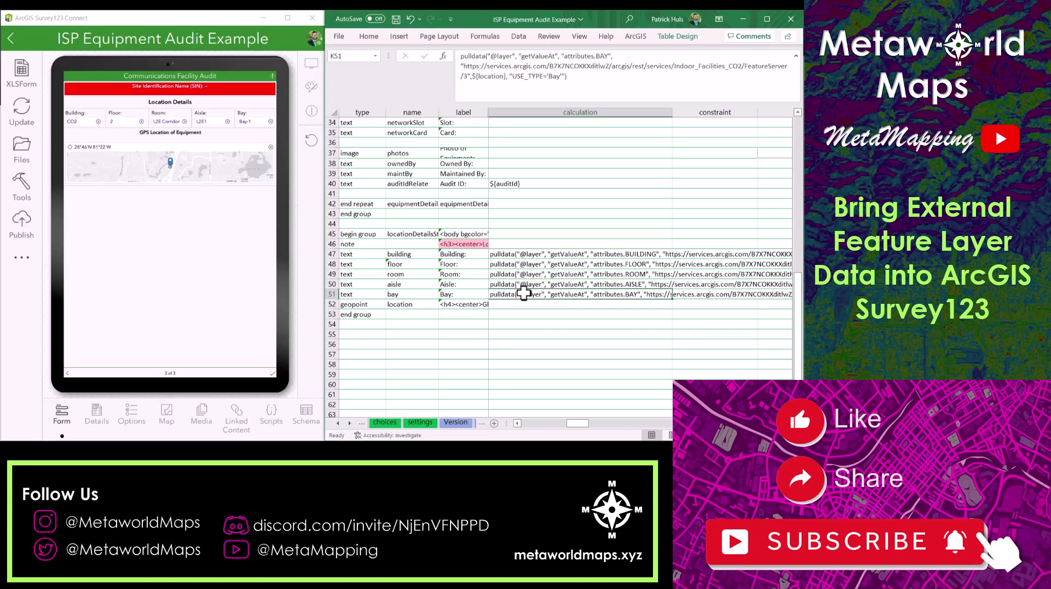
{"action": "left_click", "coordinate": [585, 109]}
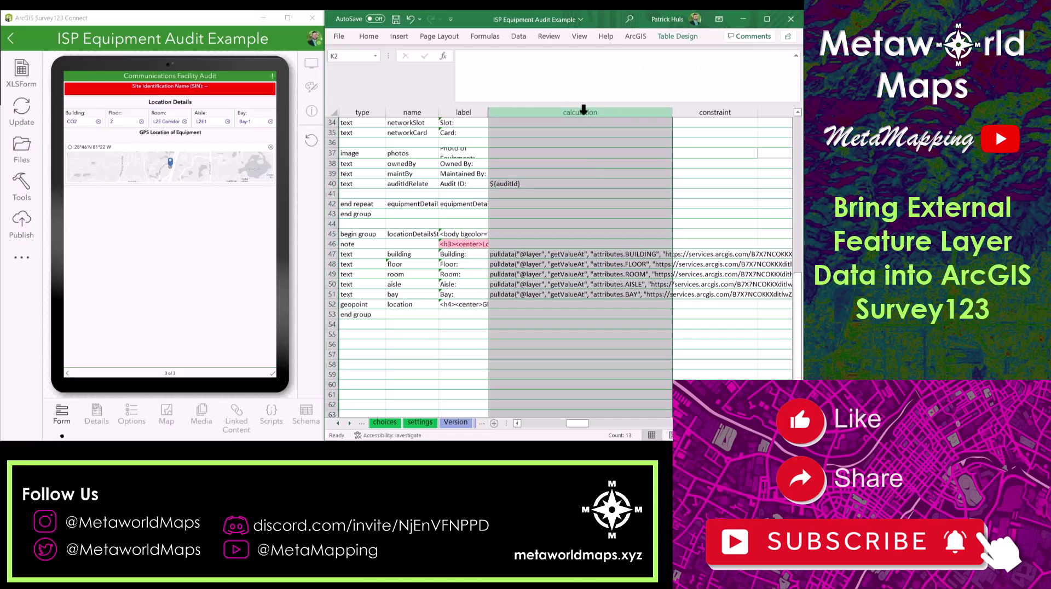